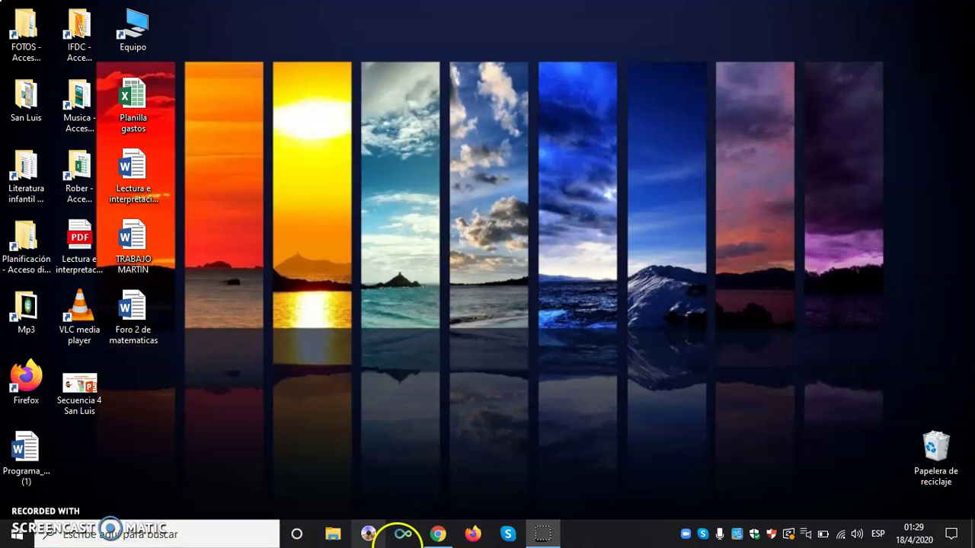
Switch to the open Chrome window and display the list of Google apps.
mouse_move(439, 536)
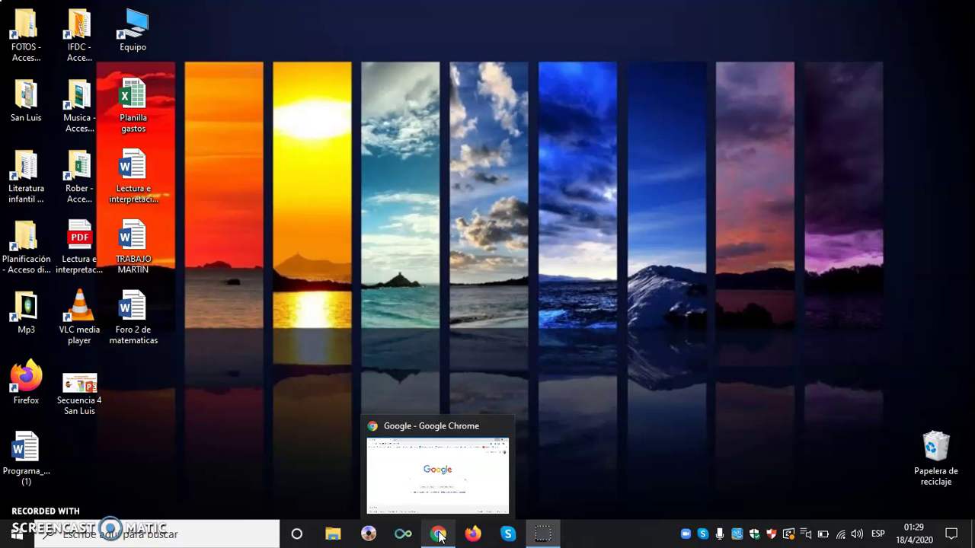
left_click(439, 536)
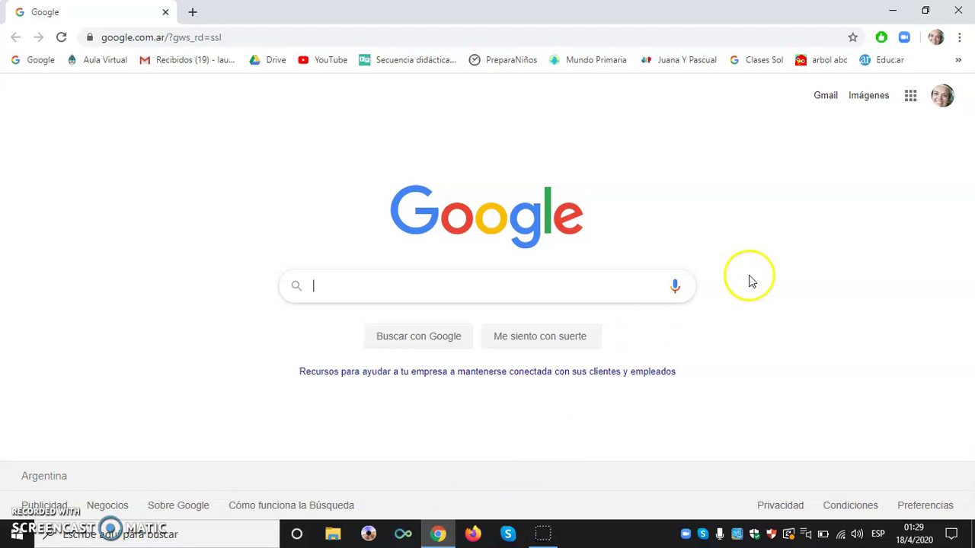
left_click(918, 101)
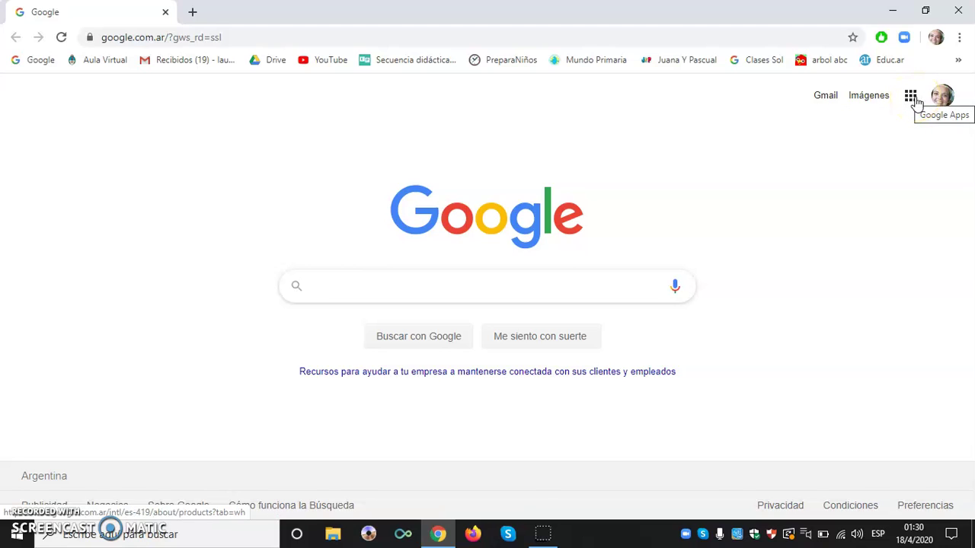
left_click(911, 96)
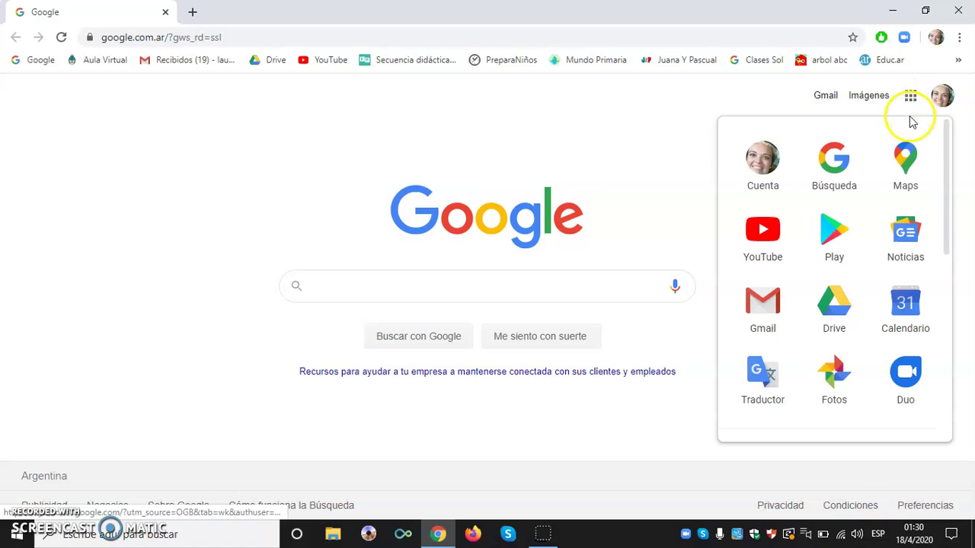
Open the full Google products page through "Más productos de Google" at the end of the apps list.
left_click_drag(948, 139, 952, 169)
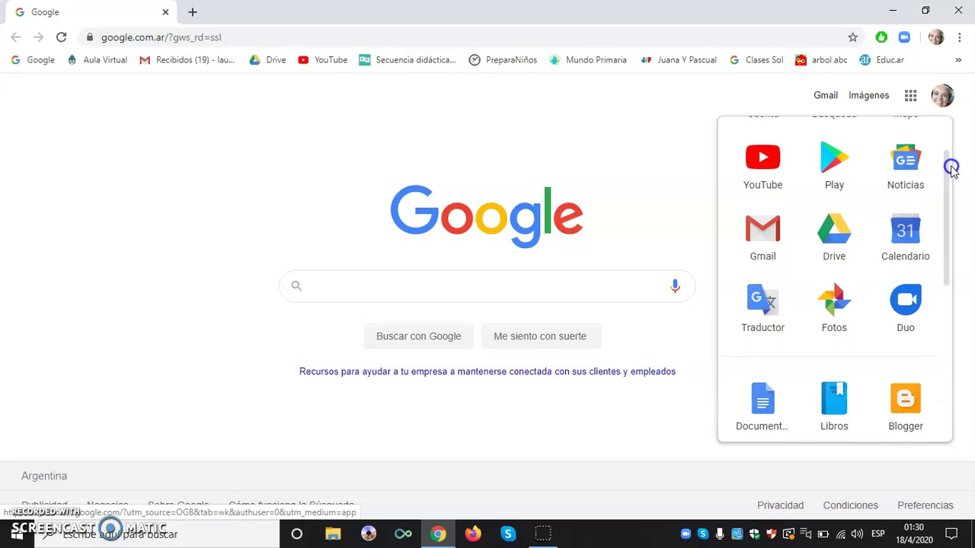
left_click_drag(952, 170, 943, 226)
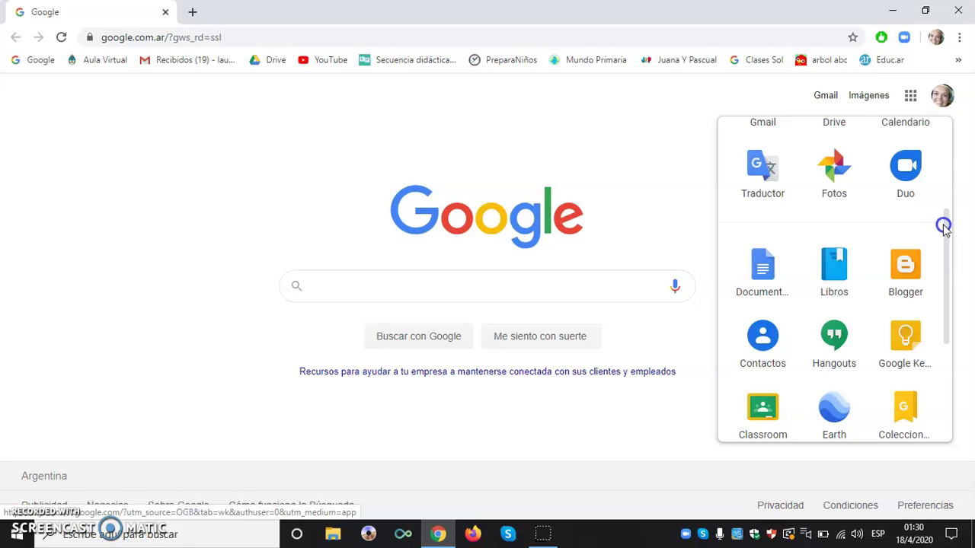
left_click_drag(942, 226, 942, 246)
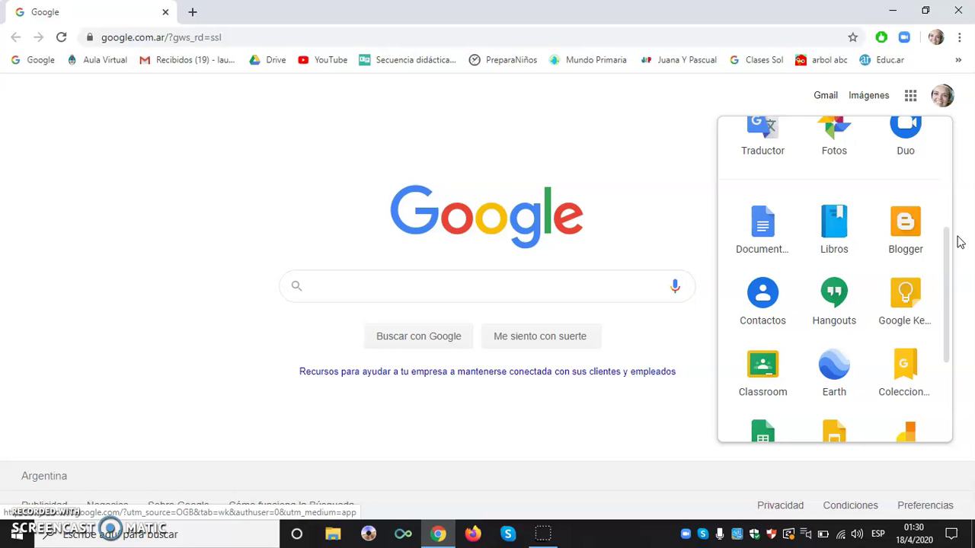
left_click_drag(942, 237, 937, 325)
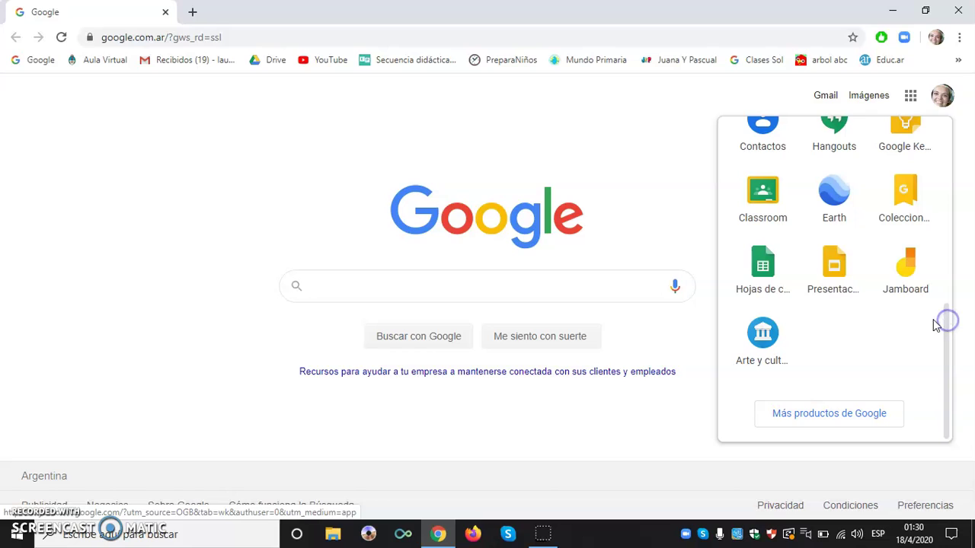
left_click(775, 419)
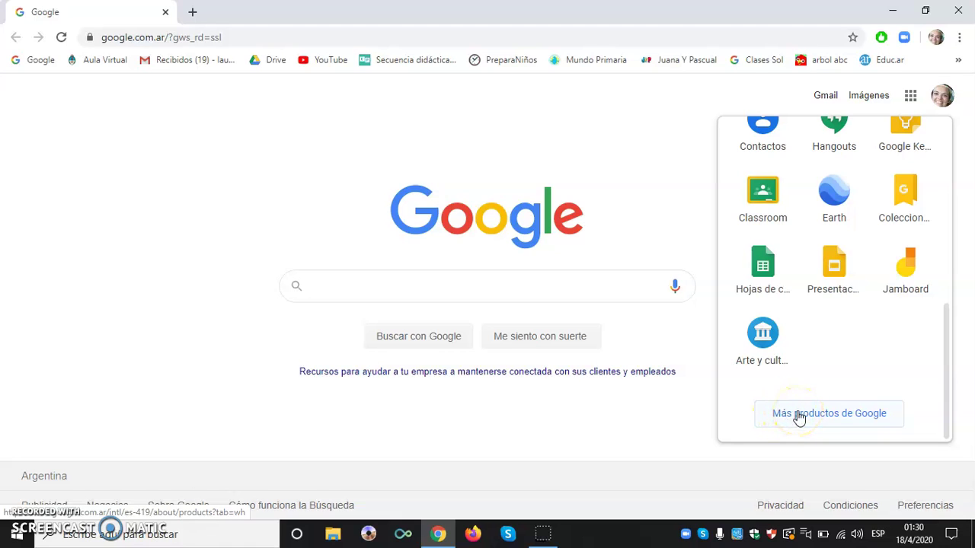
left_click(799, 419)
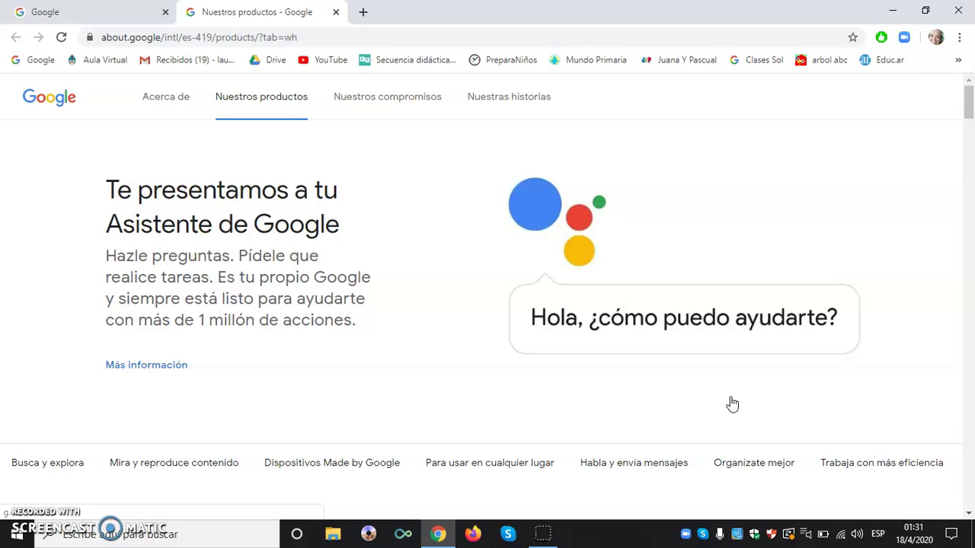
Find Formularios among all the Google products and open its page.
left_click_drag(967, 99, 958, 404)
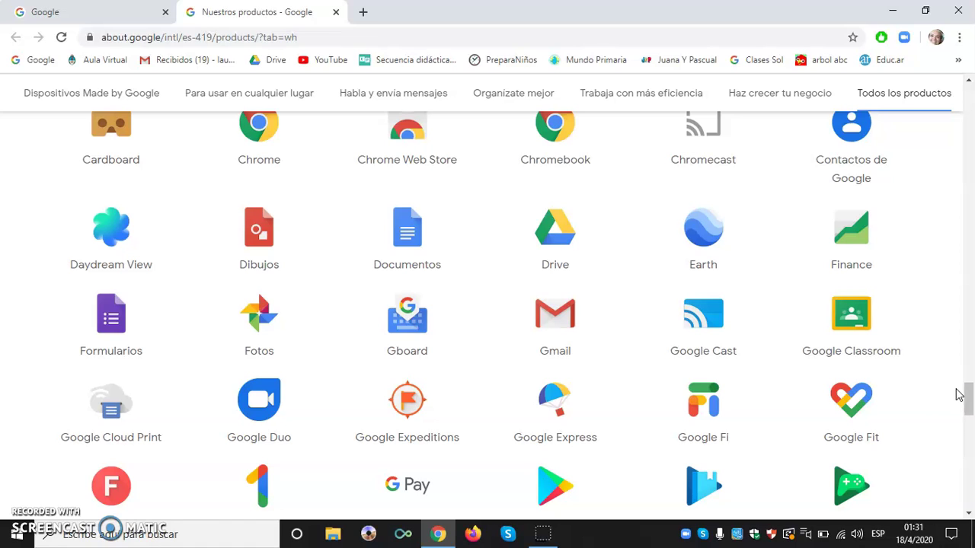
left_click(936, 374)
left_click(926, 404)
left_click(923, 392)
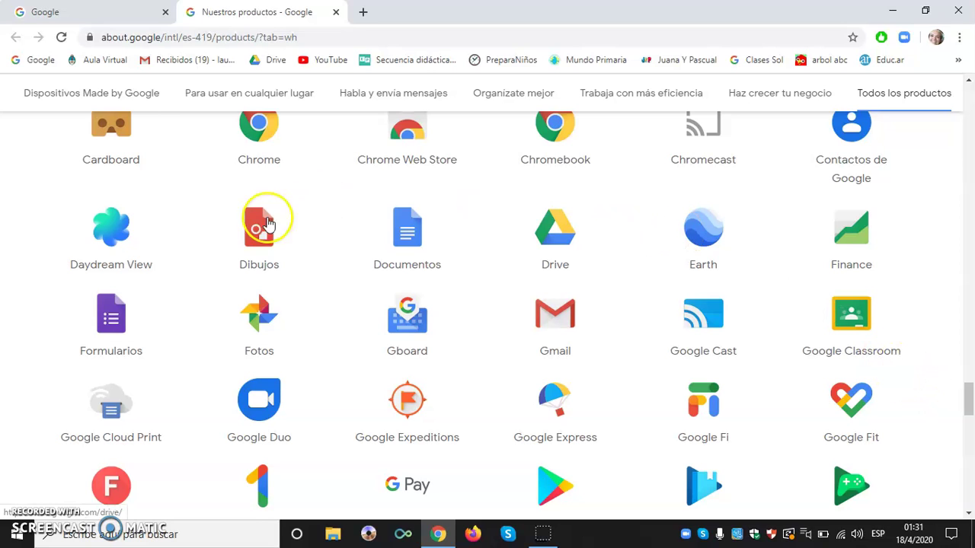
left_click(110, 309)
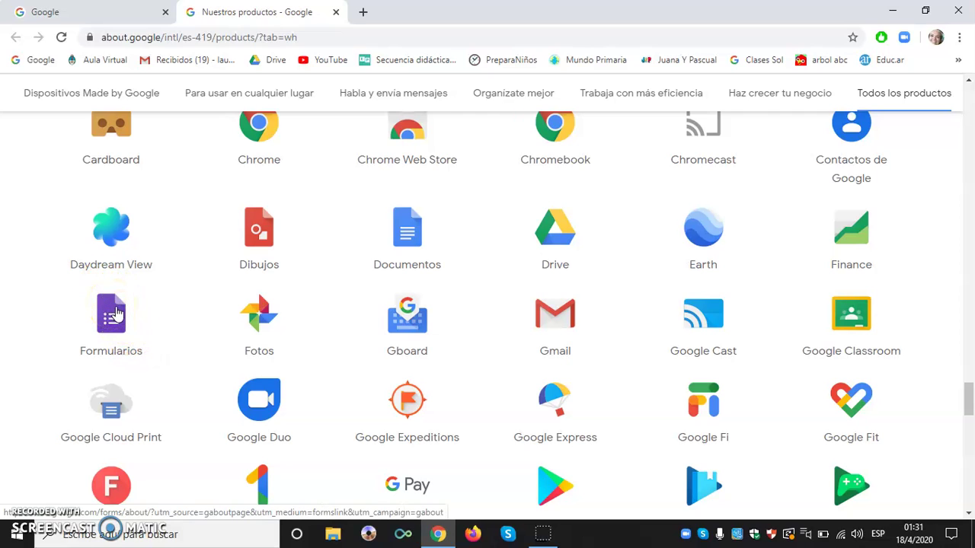
left_click(114, 313)
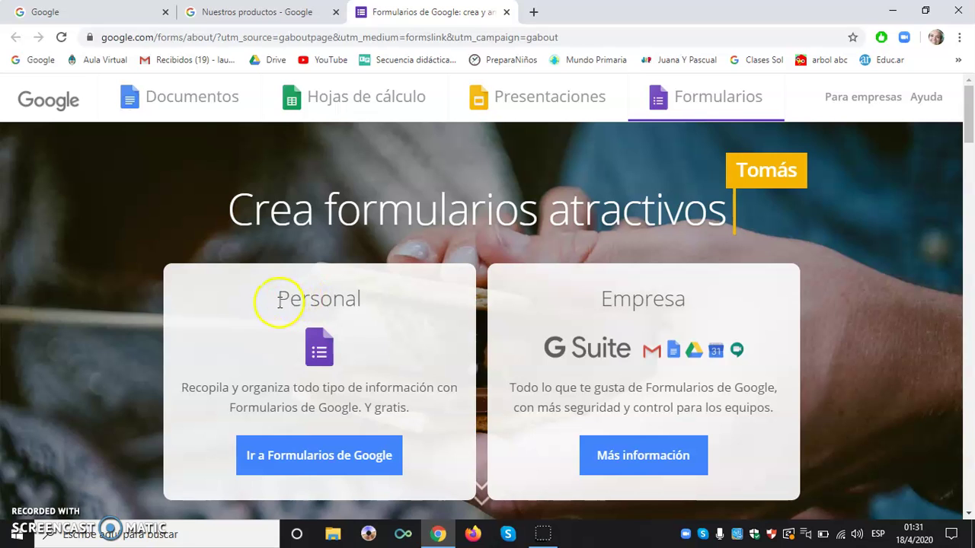
Enter Google Forms through the Personal option and create a new blank form.
left_click_drag(278, 300, 355, 317)
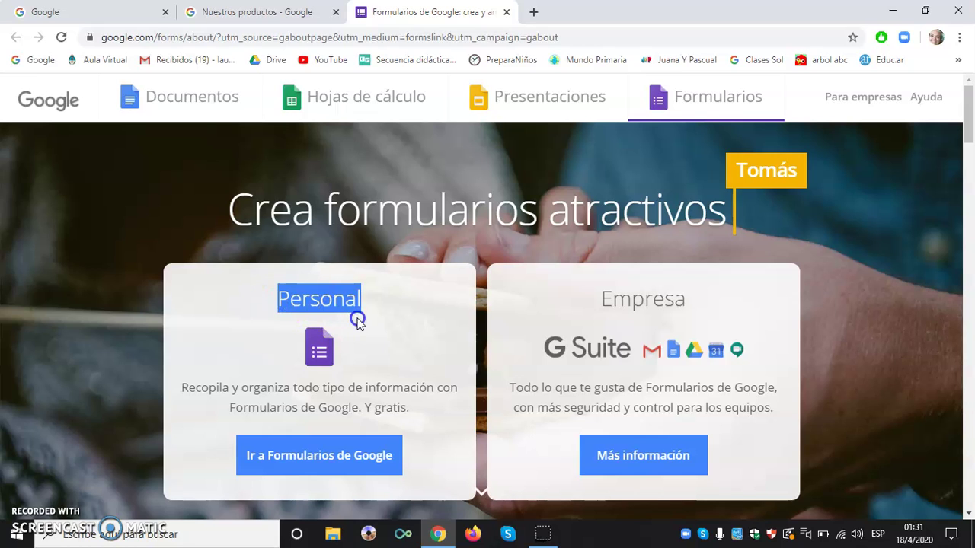
left_click(273, 461)
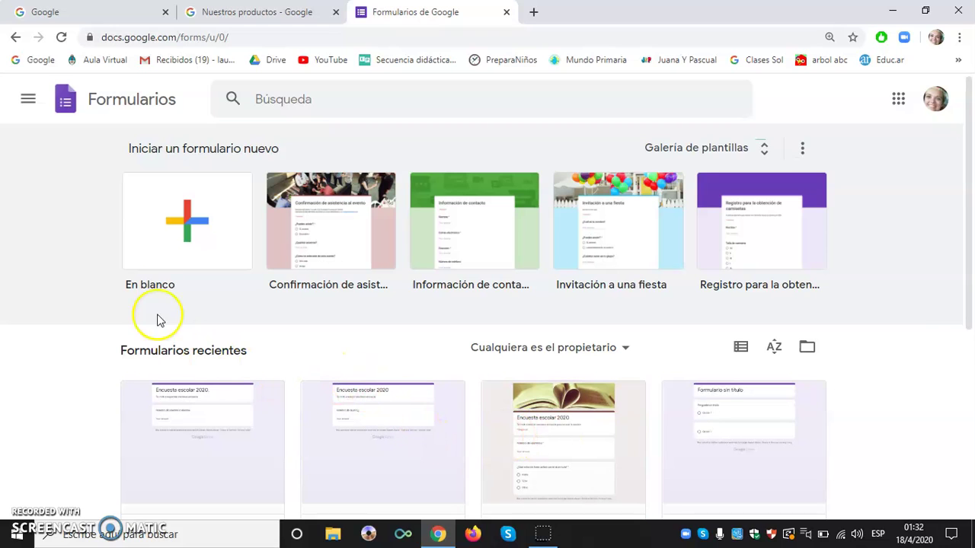
left_click(192, 224)
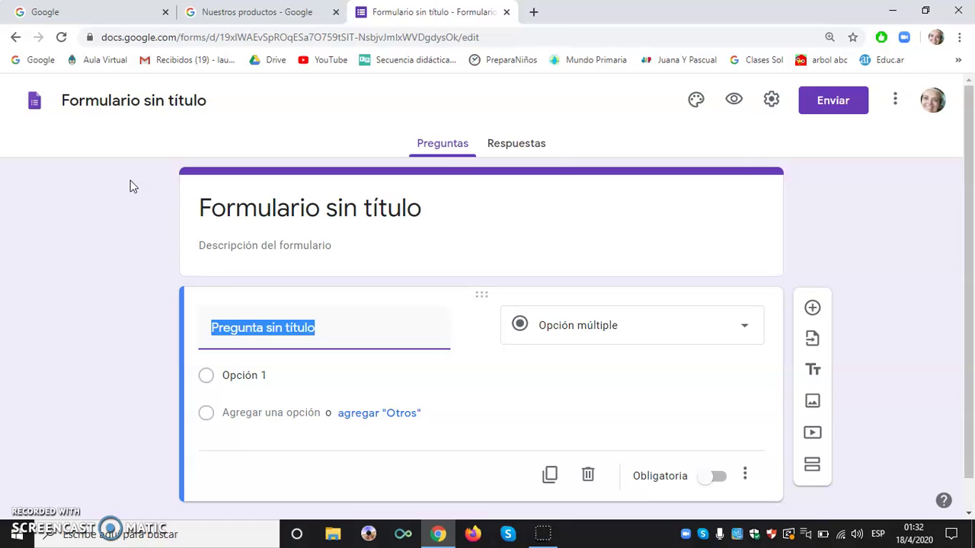
Rename the untitled form as "Encuesta escolar 2020" so its heading carries the same title.
left_click(133, 107)
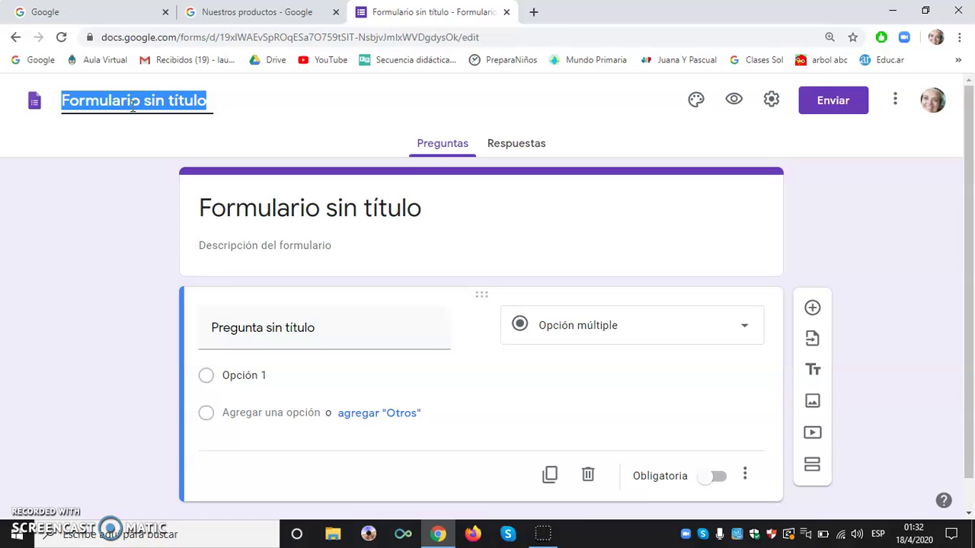
left_click(213, 328)
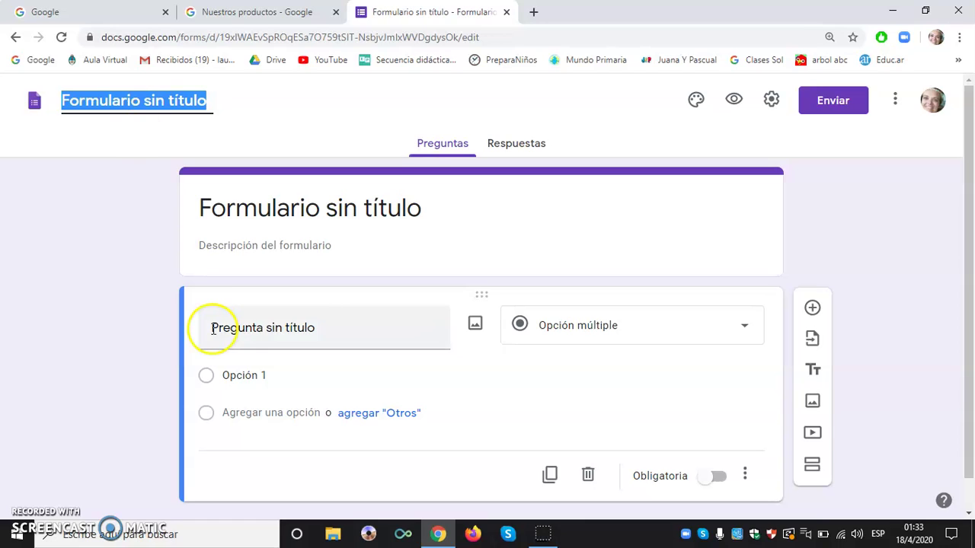
type("En")
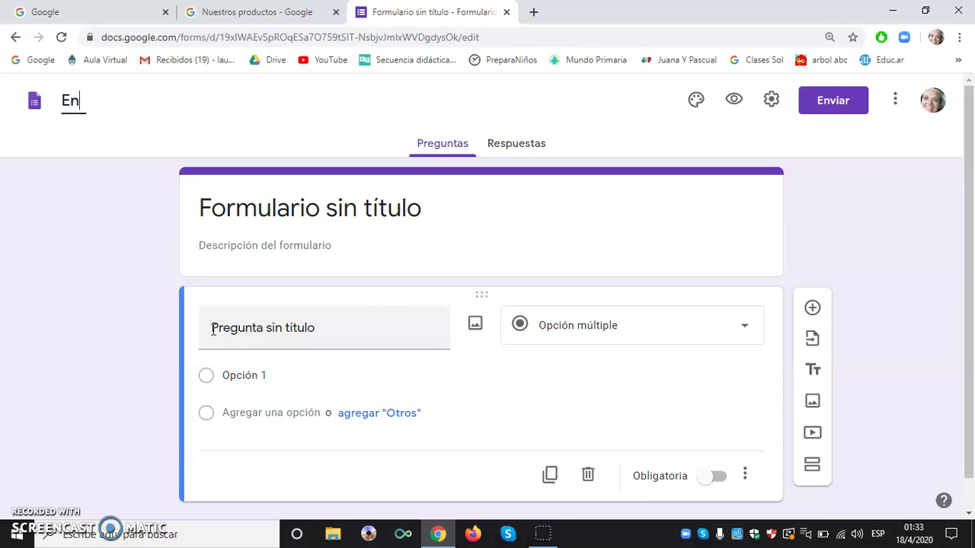
type("cuesta esco")
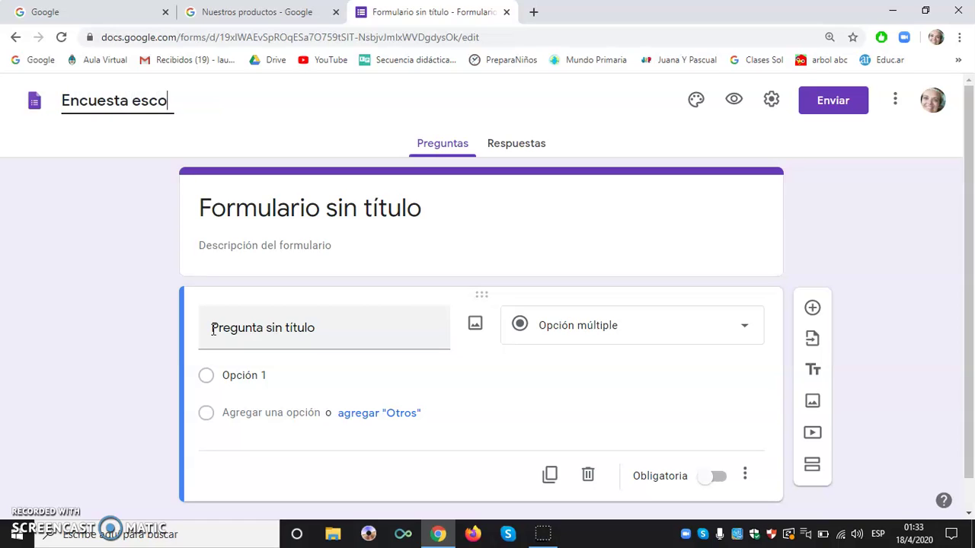
type("lar 2020")
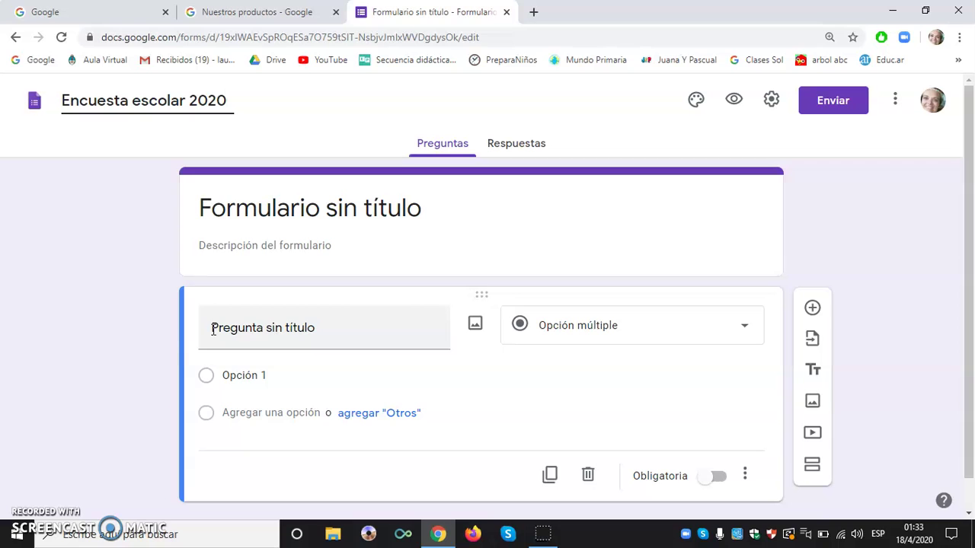
left_click(300, 128)
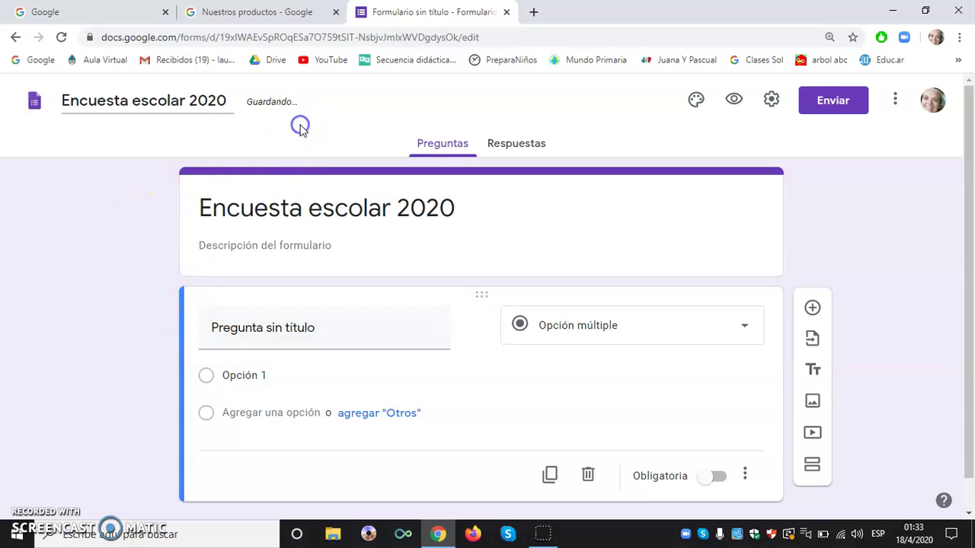
triple_click(304, 210)
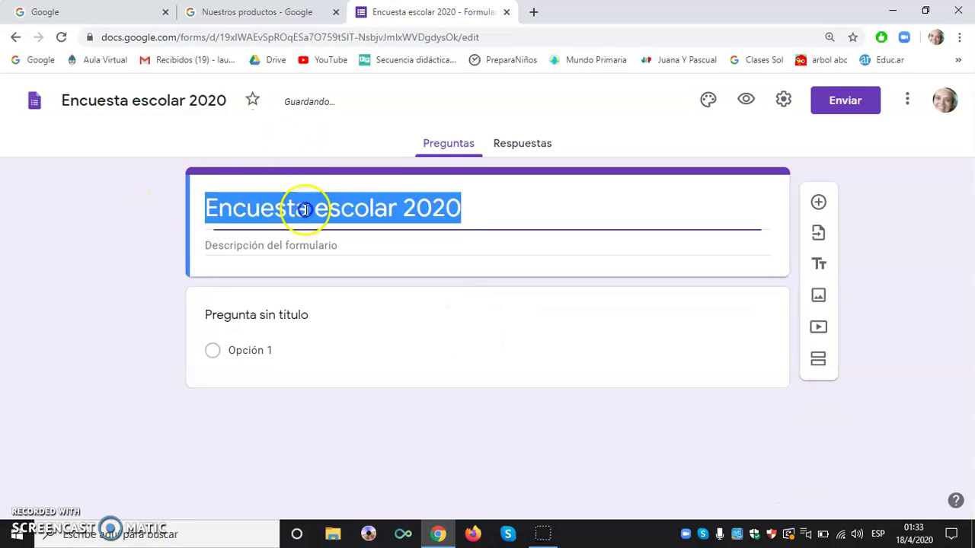
left_click(537, 212)
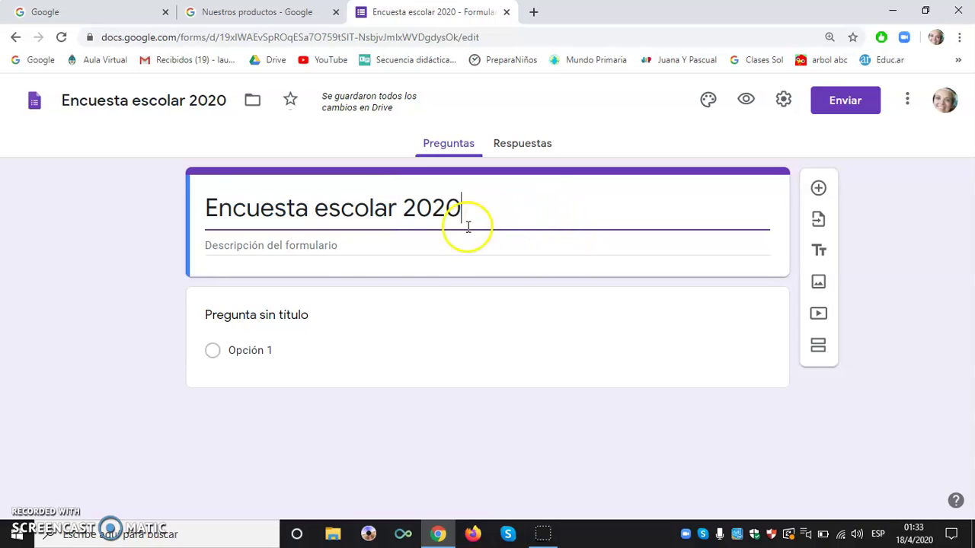
Enter the form description "Te invito a realizar el siguiente cuestionario", correcting the misspelled last word with the spelling suggestion.
left_click(305, 248)
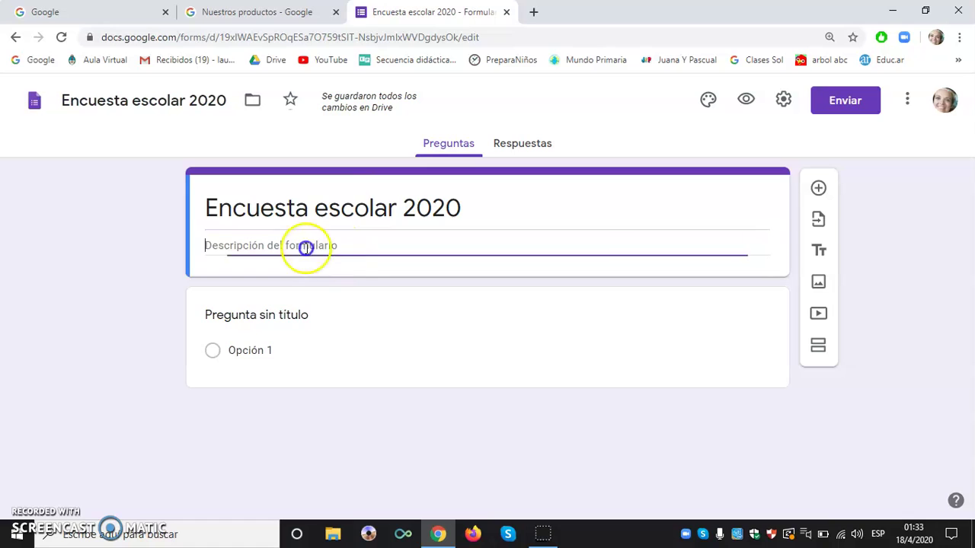
left_click(321, 240)
left_click(362, 247)
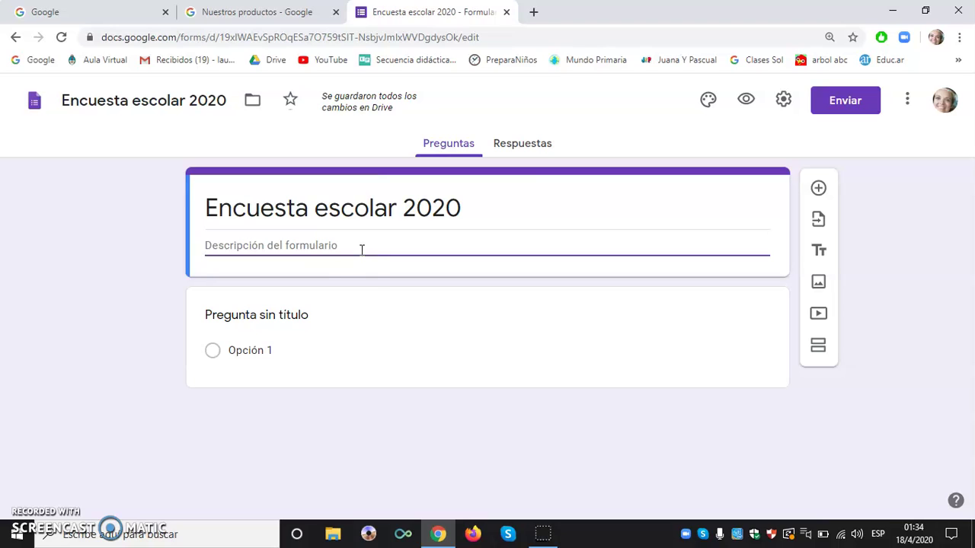
type("T")
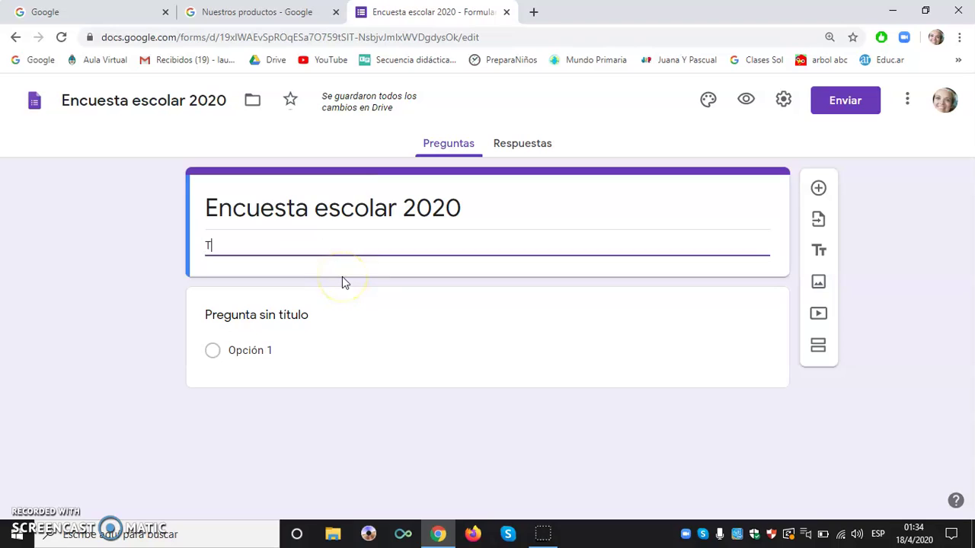
type("e invito a r")
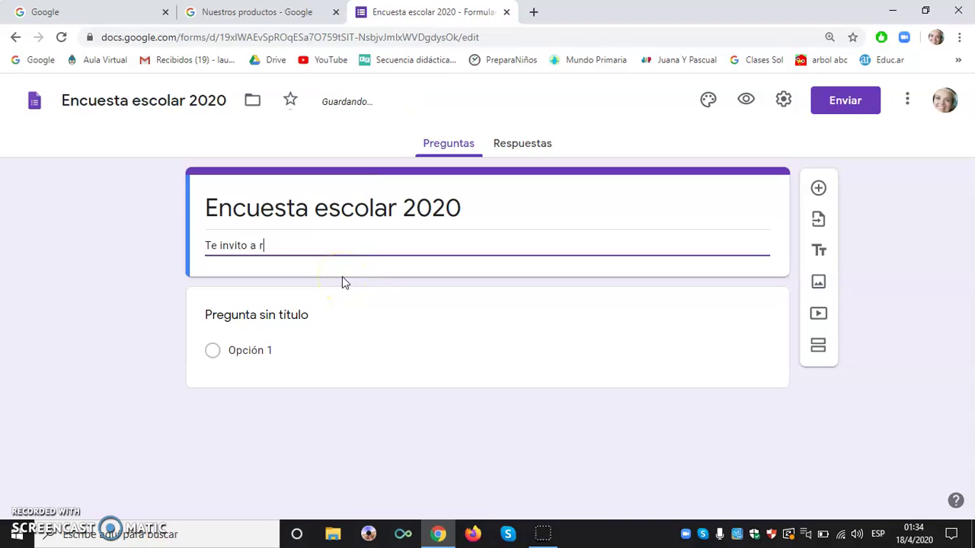
type("ealizar e")
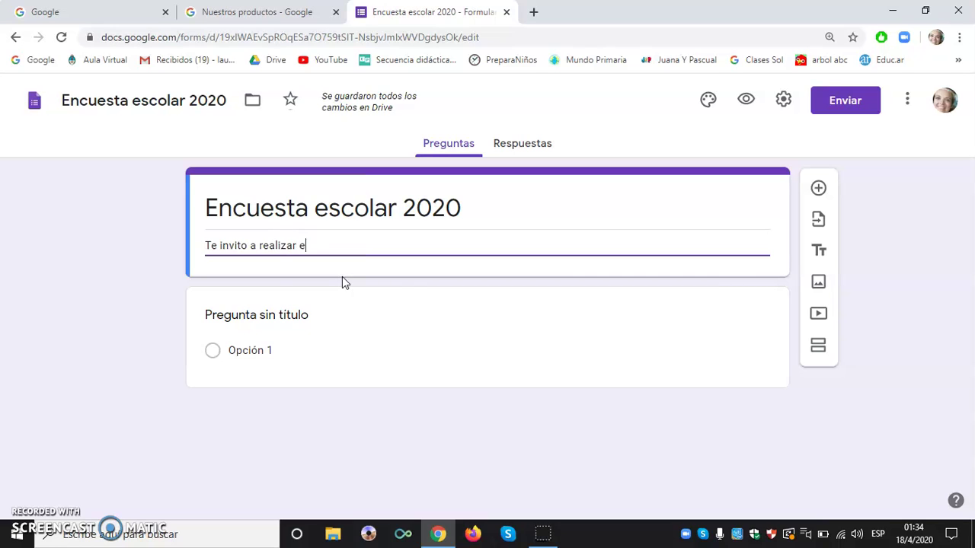
type("l sigu")
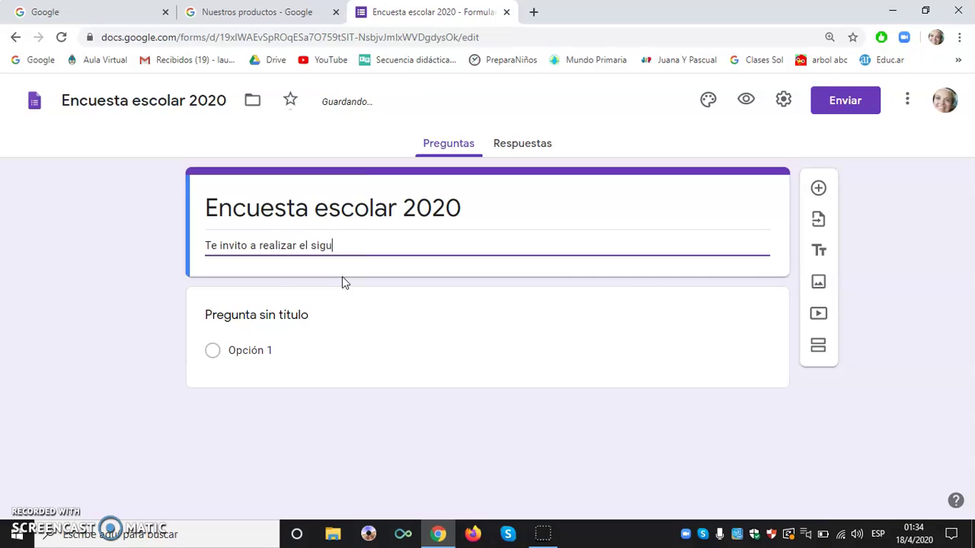
type("iente cuestinario")
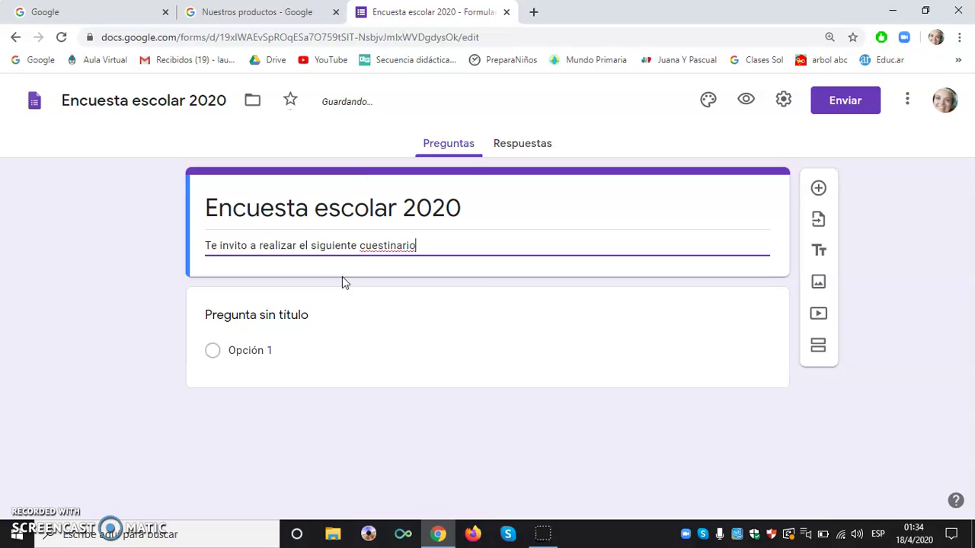
left_click(377, 247)
right_click(377, 249)
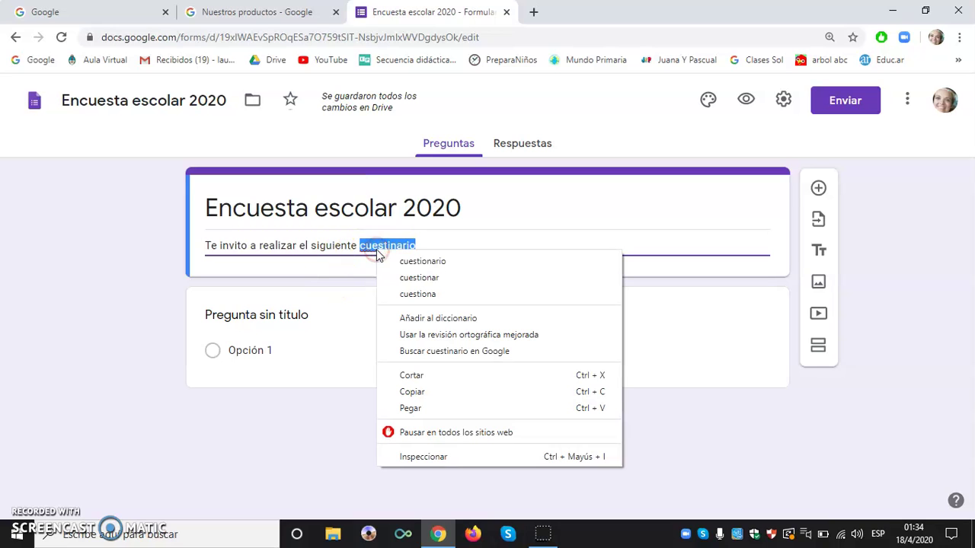
left_click(398, 261)
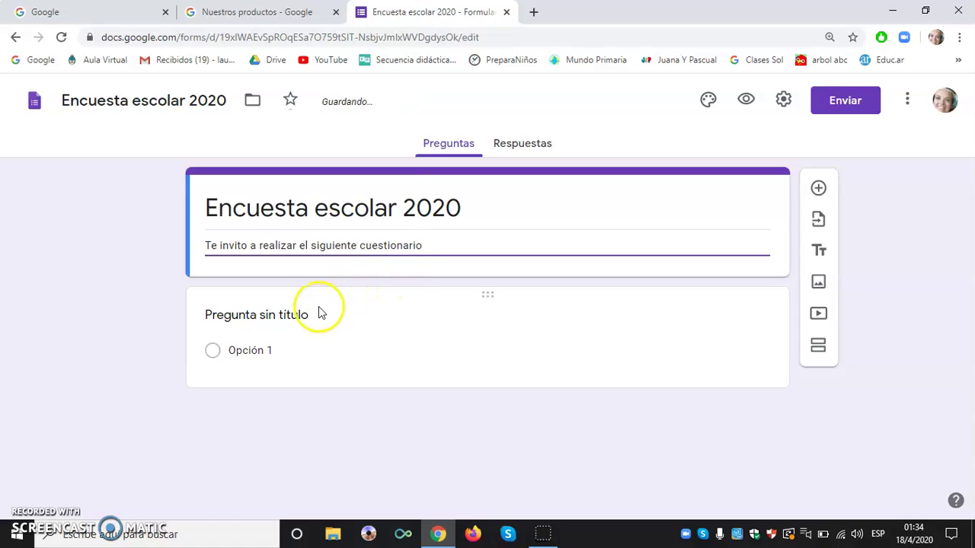
Replace the first question's placeholder title with "Nombre del alumno/a".
left_click(288, 313)
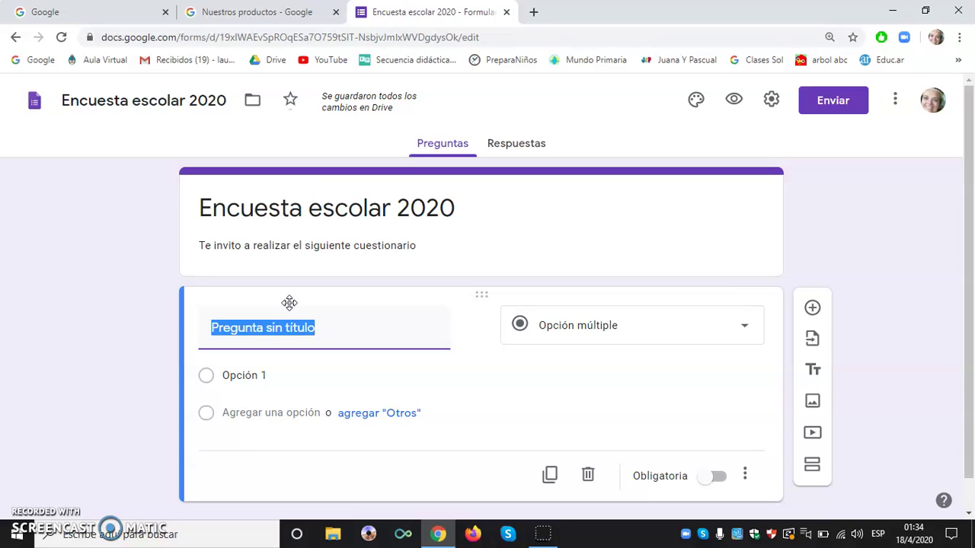
left_click(292, 315)
key("BackSpace")
type("Nombre d")
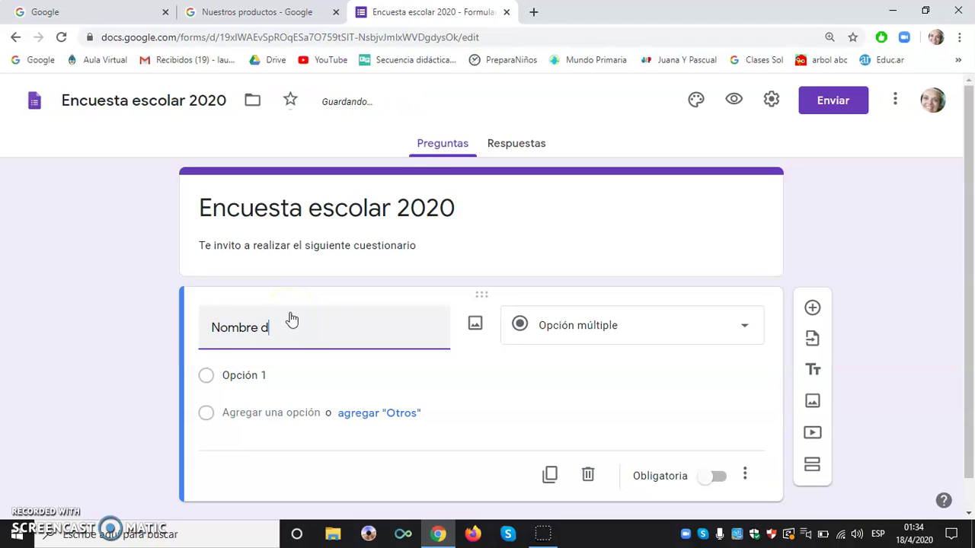
type("el alumno/a")
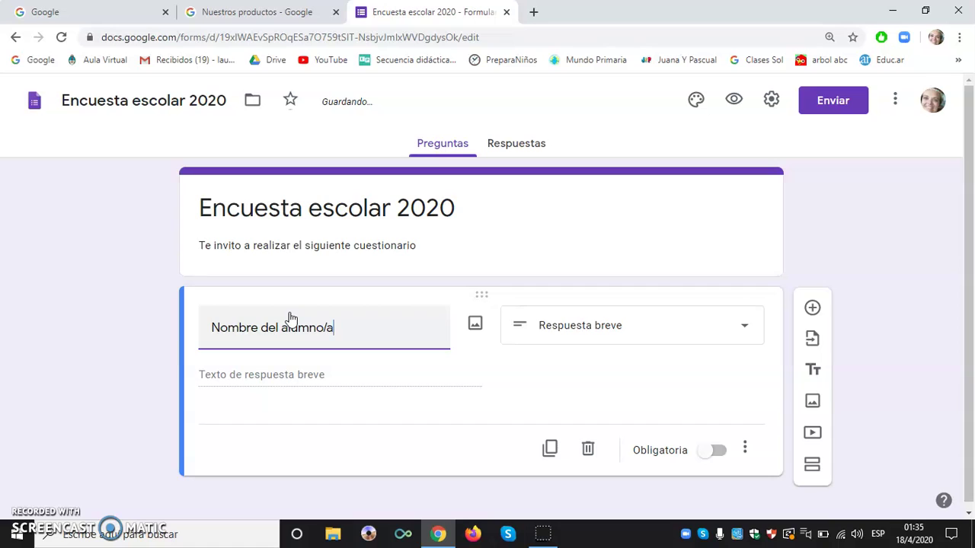
left_click(680, 402)
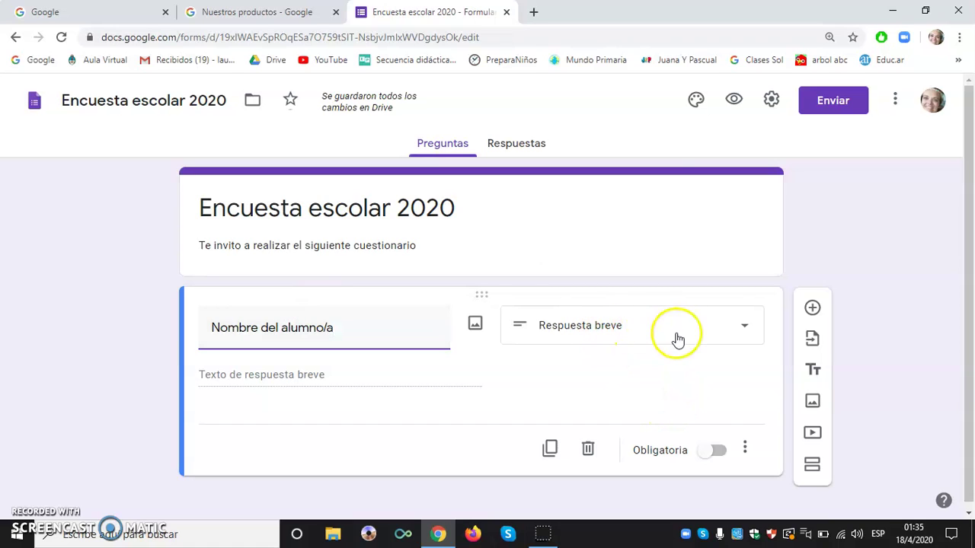
Try the Párrafo answer type on the student name question, and switch it back to Respuesta breve.
left_click(744, 335)
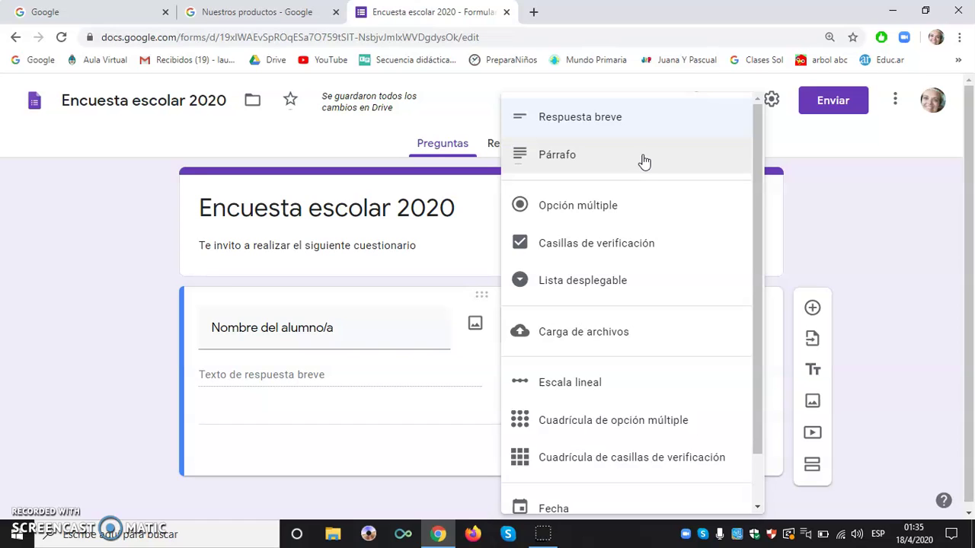
left_click(643, 160)
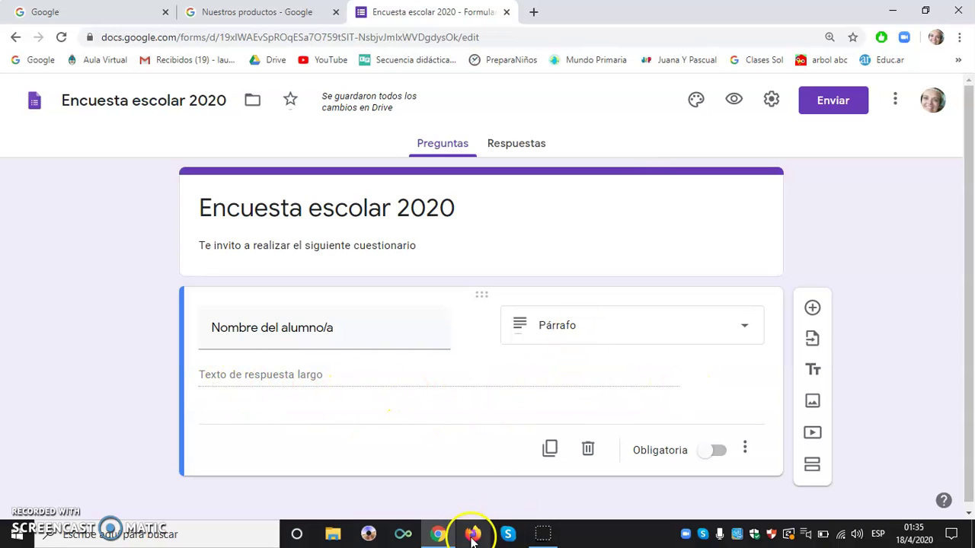
left_click(746, 329)
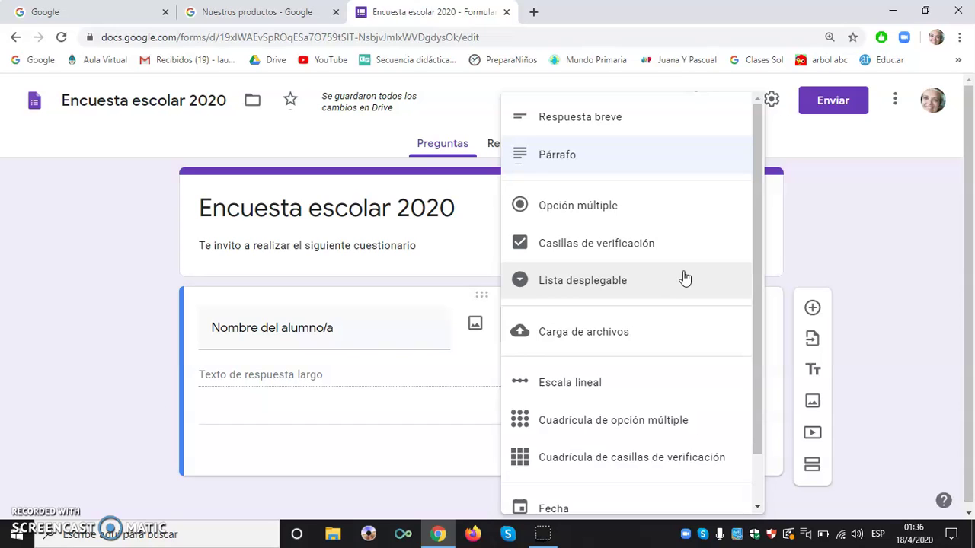
left_click(658, 135)
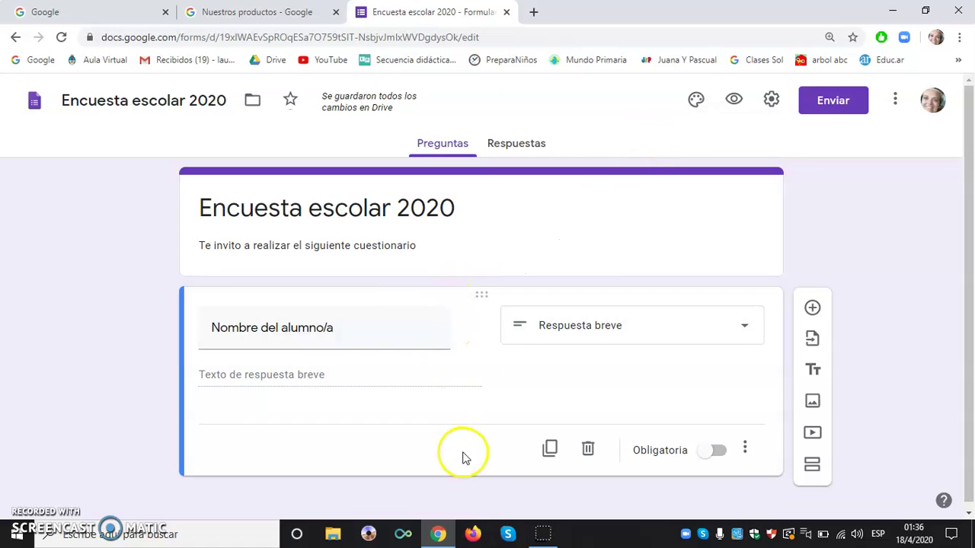
Make the "Nombre del alumno/a" question mandatory.
left_click(719, 452)
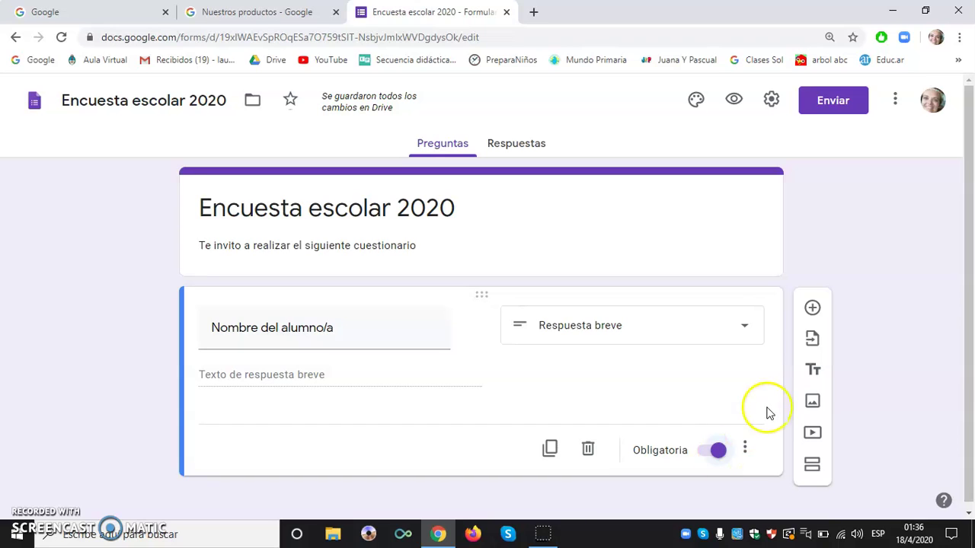
left_click(811, 309)
left_click(813, 341)
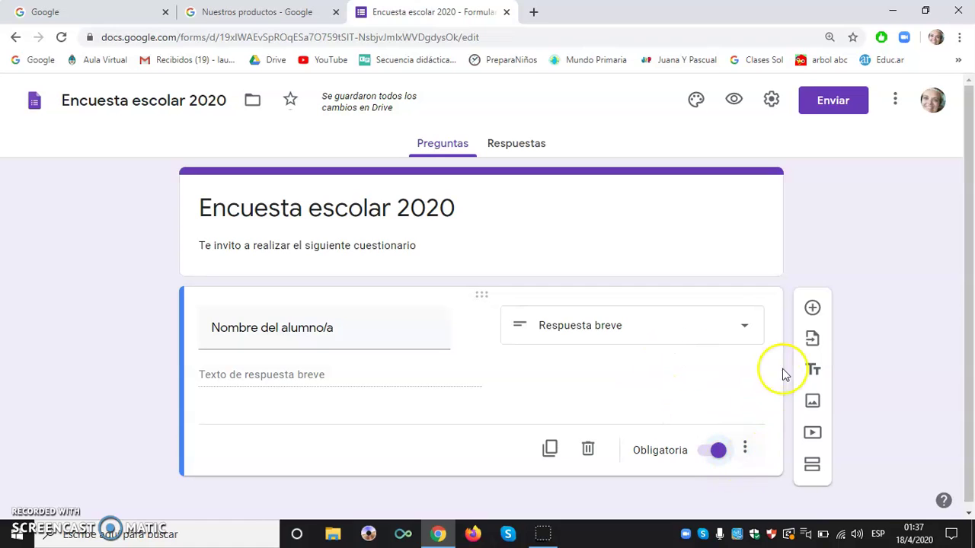
Add a second question titled "¿Qué relación posee con el niño/a?" below the student name question.
left_click(812, 308)
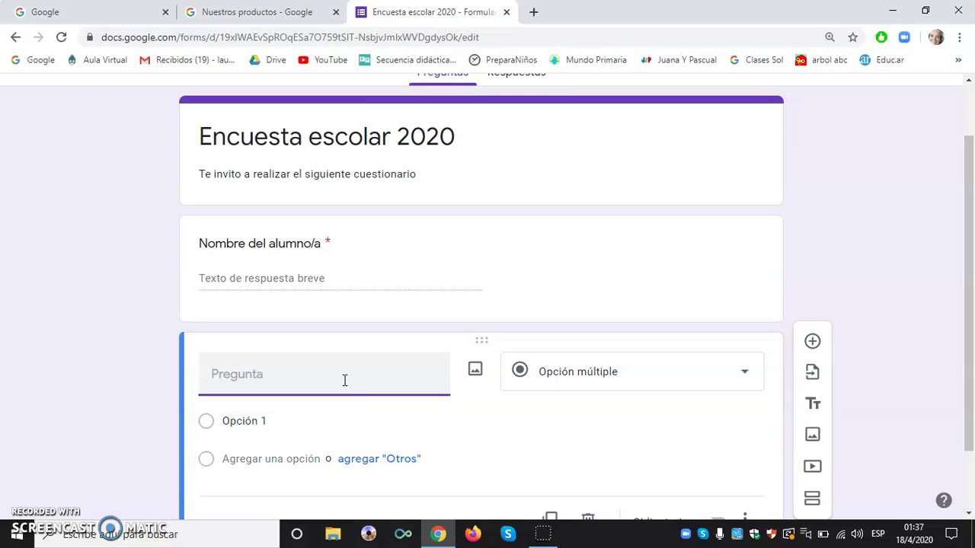
type("¿")
key("BackSpace")
type("¿Qué relaci")
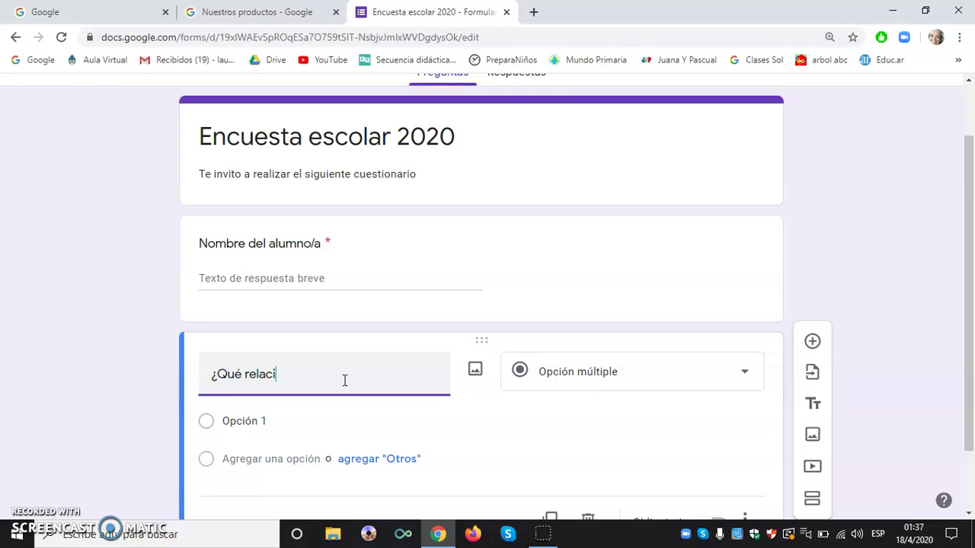
type("ón posee con el niño/a?")
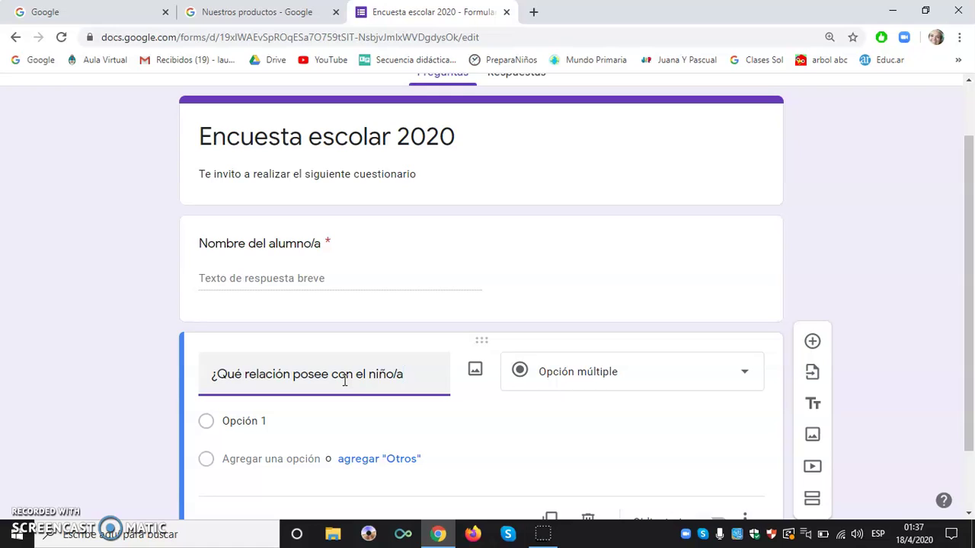
Name the relationship question's first option "Padre/madre" and add the built-in "Otros" choice beneath it.
left_click(247, 426)
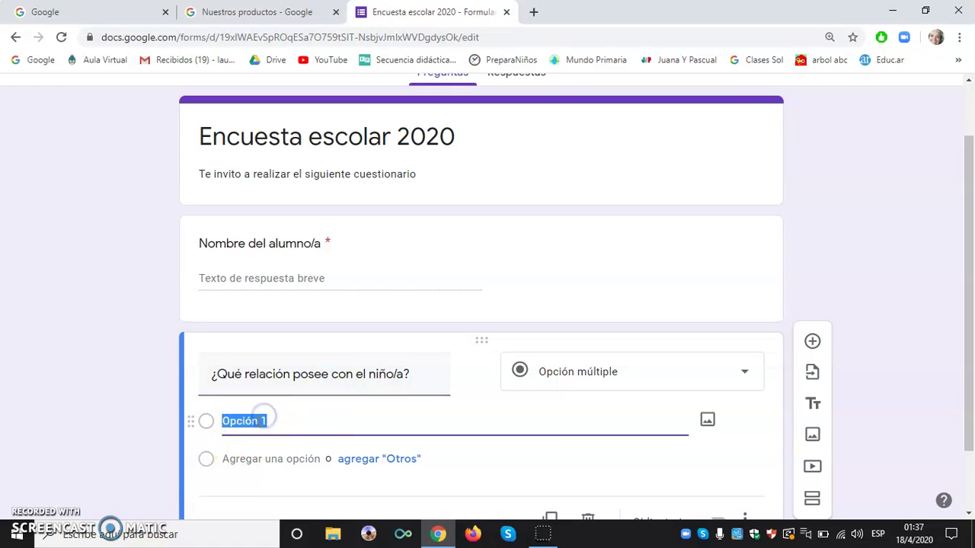
key("BackSpace")
type("Padre/m")
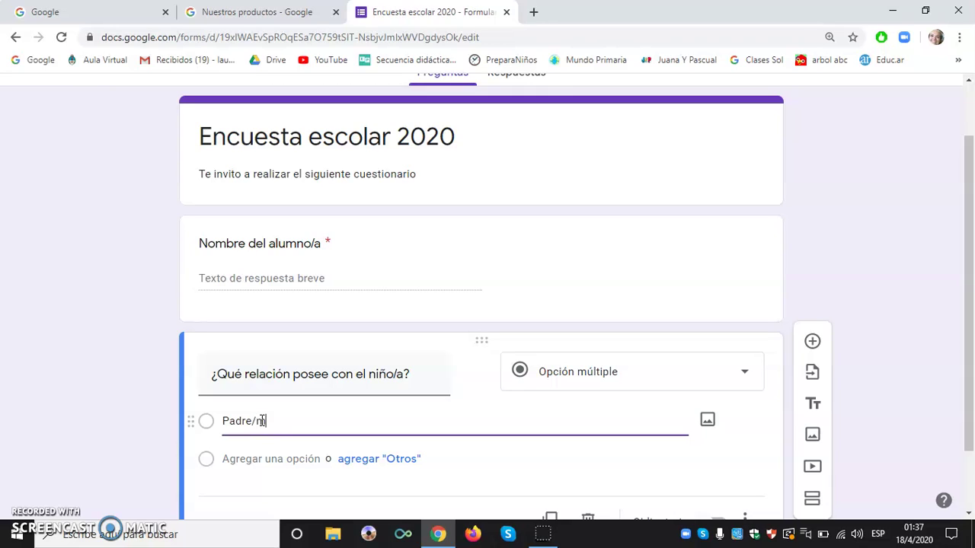
type("adre")
left_click(371, 461)
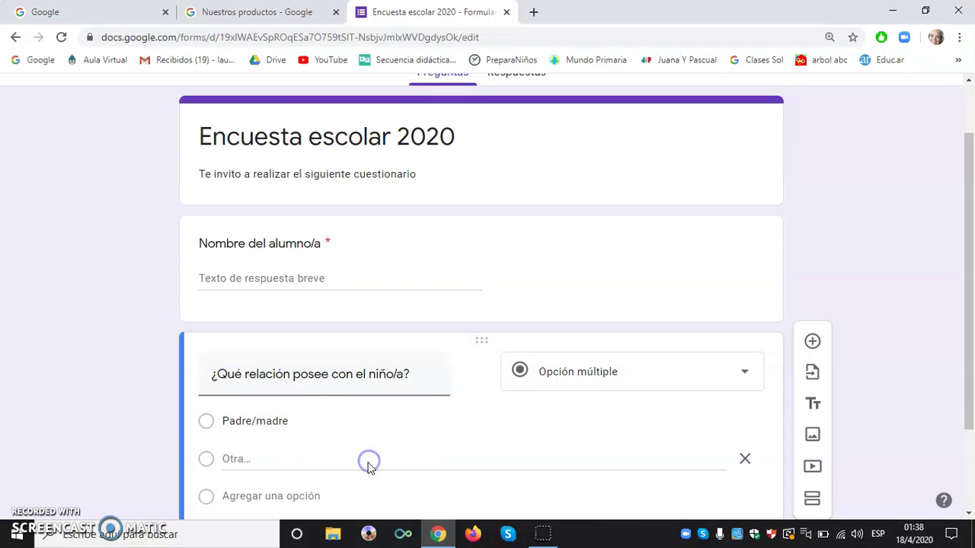
Add "Tutor" as the second answer option of the relationship question.
scroll(367, 467, "down", 2)
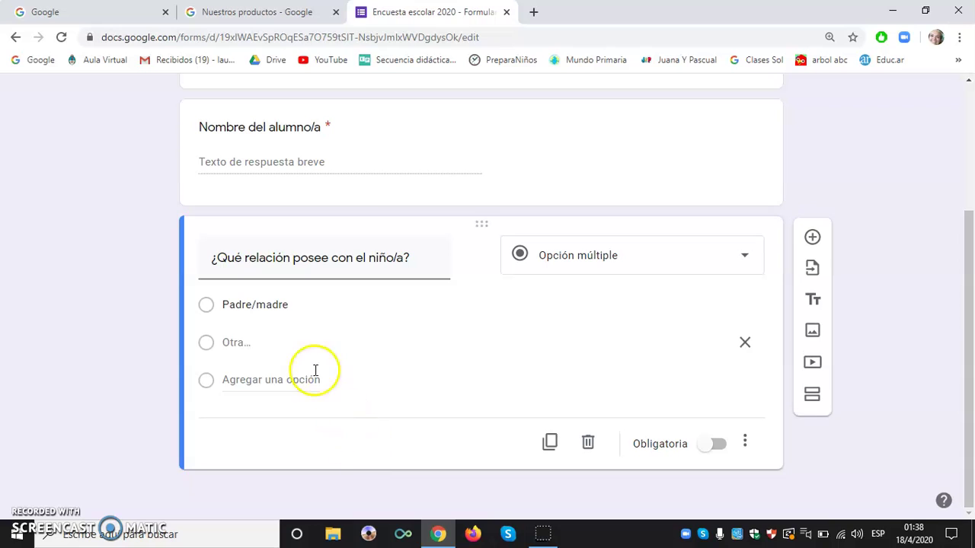
left_click(237, 346)
left_click(252, 381)
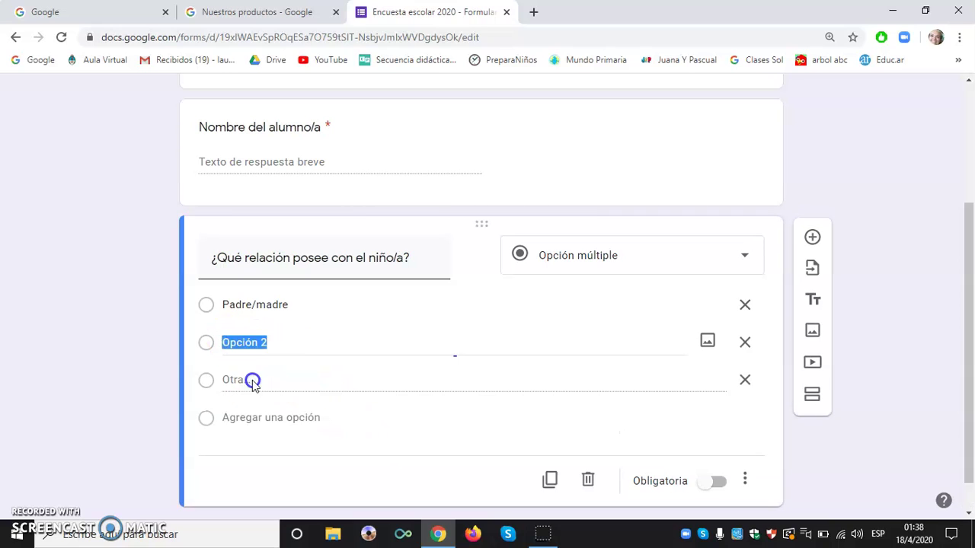
key("BackSpace")
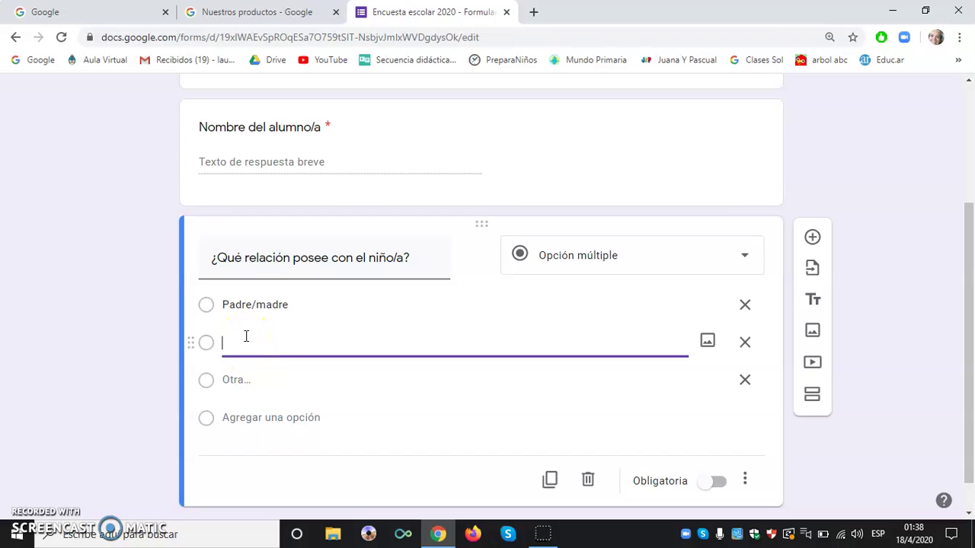
type("Tutor")
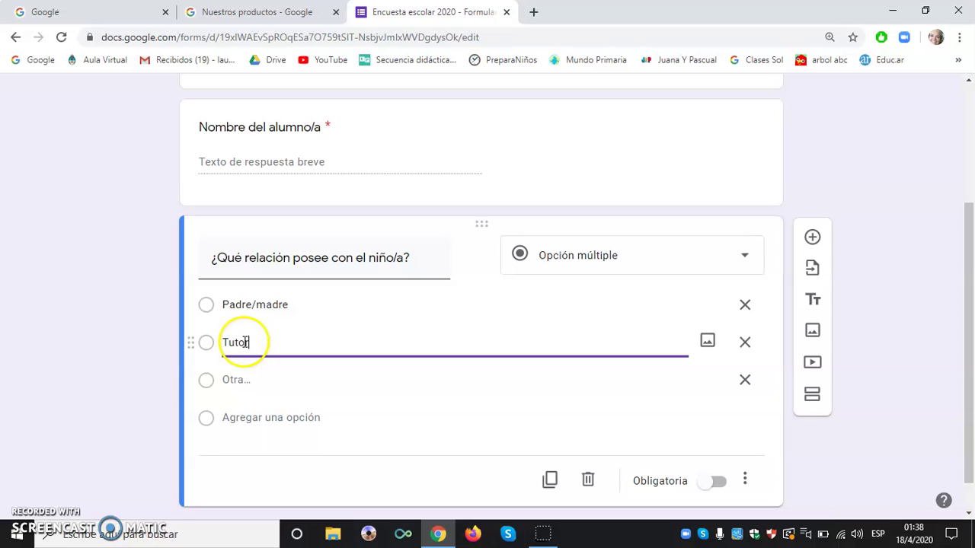
Try a third answer option reading "otros" on the relationship question, and delete that option again.
left_click(234, 417)
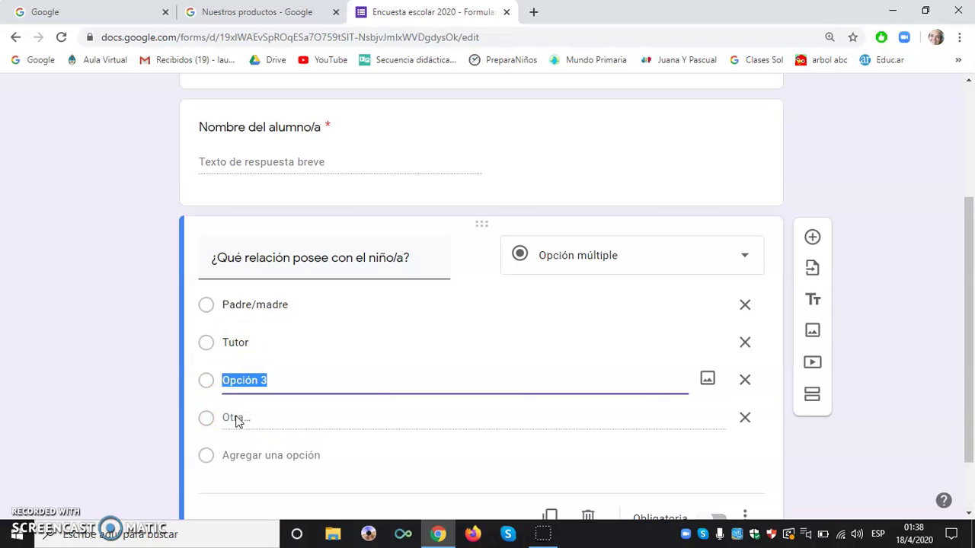
key("BackSpace")
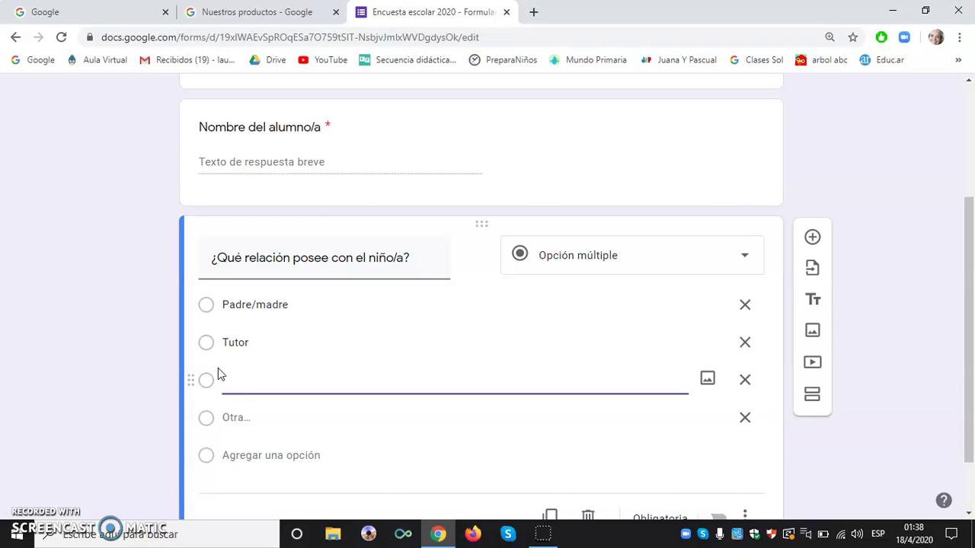
type("otros")
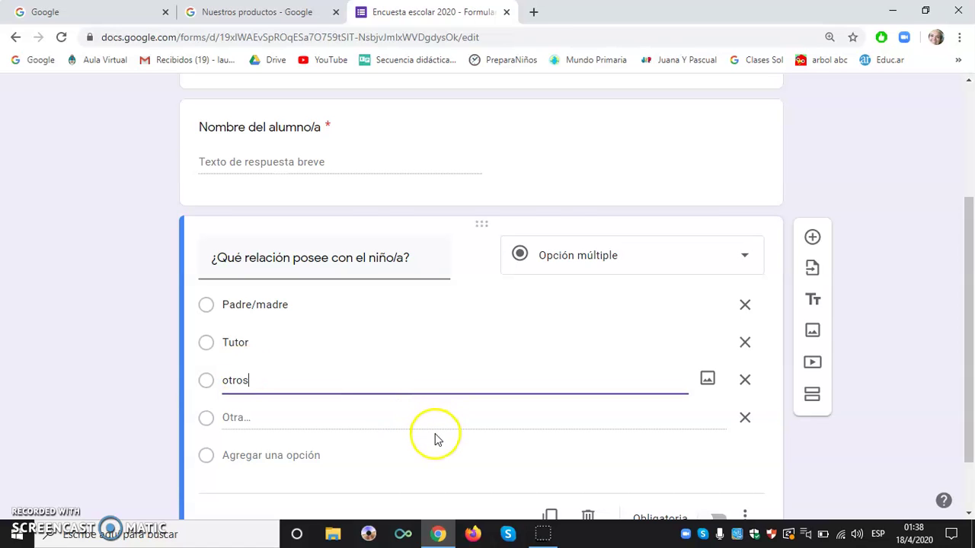
left_click(438, 476)
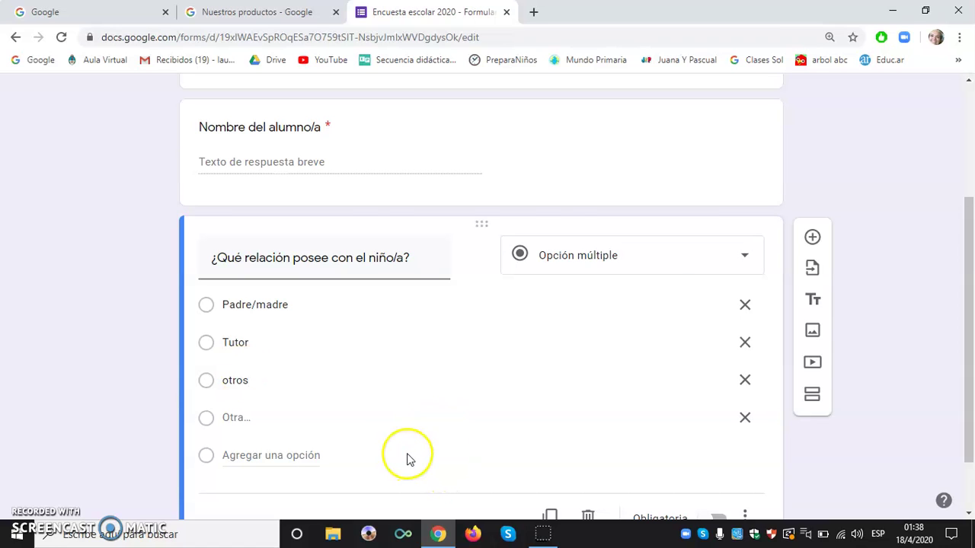
left_click(225, 383)
left_click(231, 420)
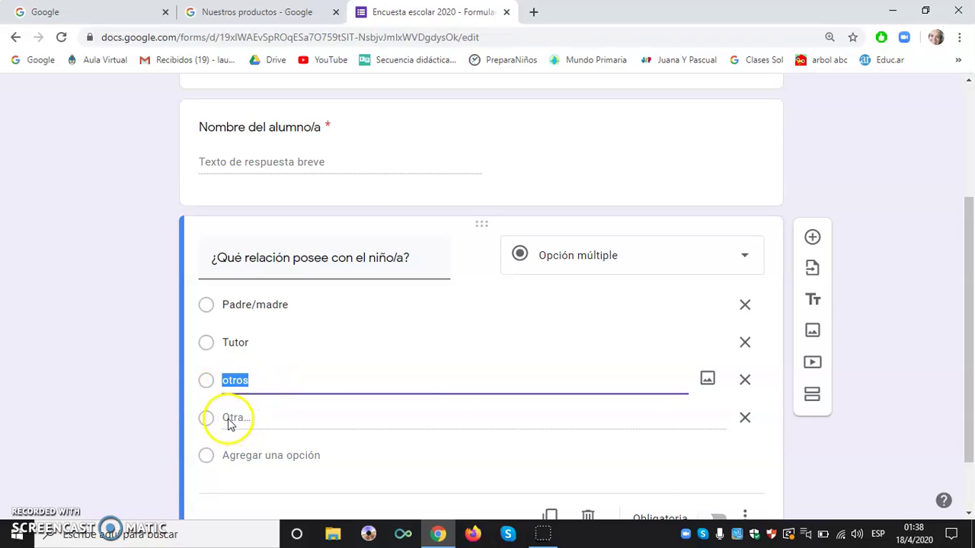
left_click(254, 427)
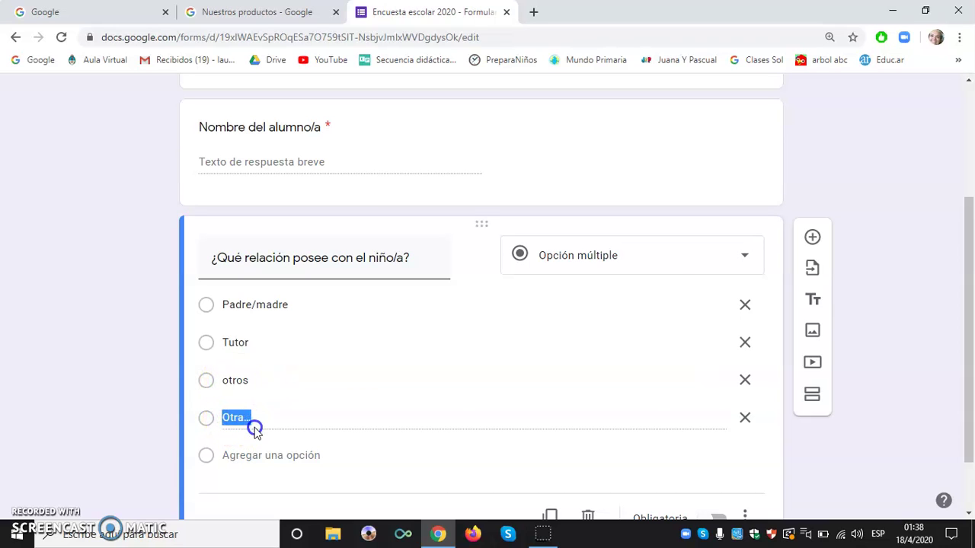
left_click(253, 423)
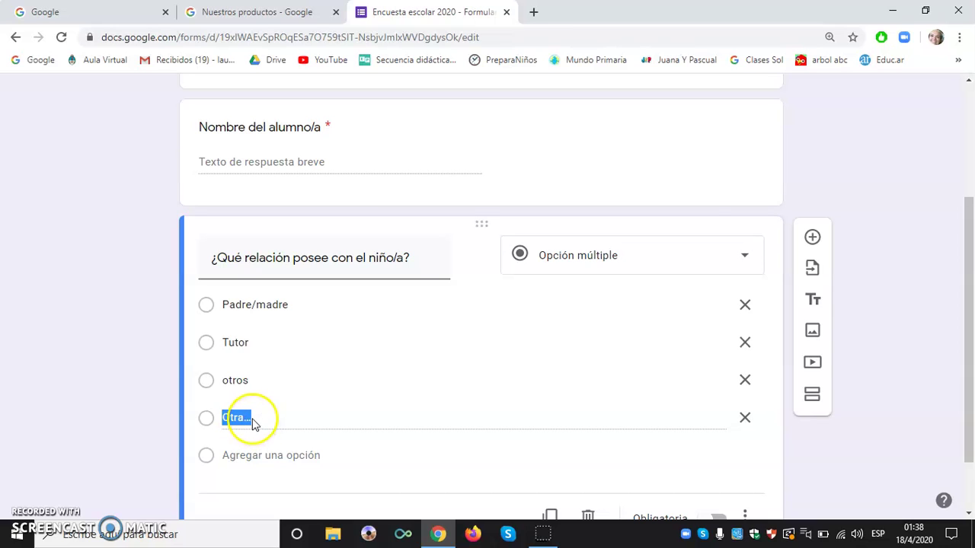
left_click(745, 381)
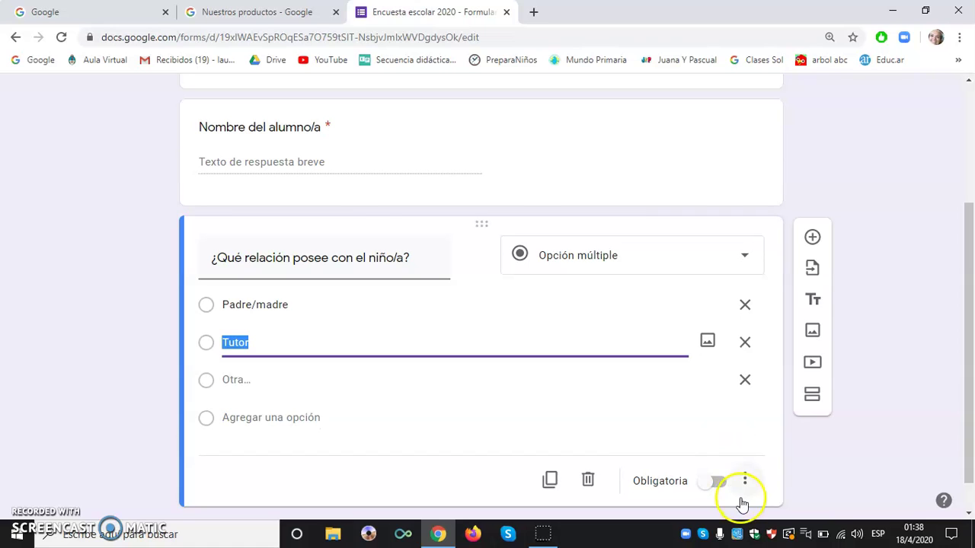
Make the relationship question mandatory and preview the whole form as respondents see it.
left_click(713, 482)
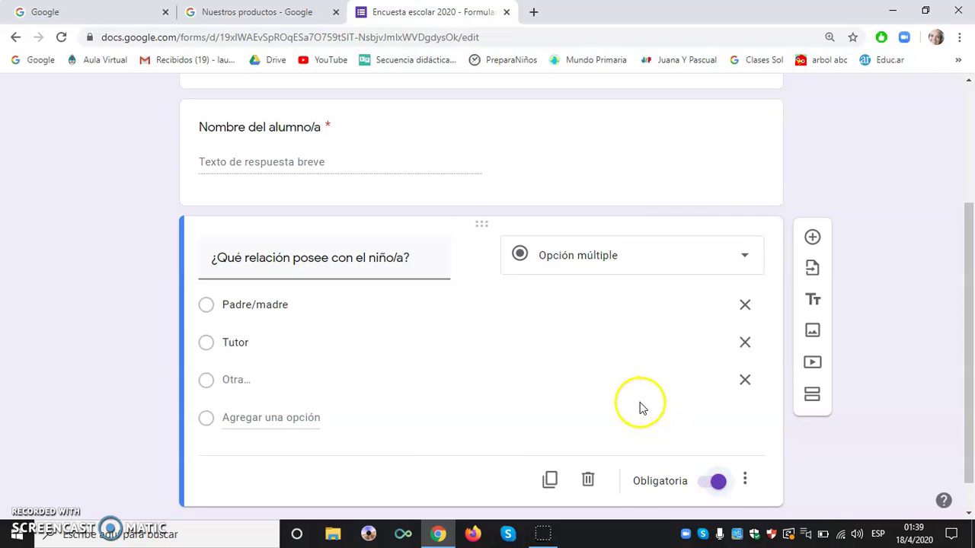
scroll(639, 407, "up", 3)
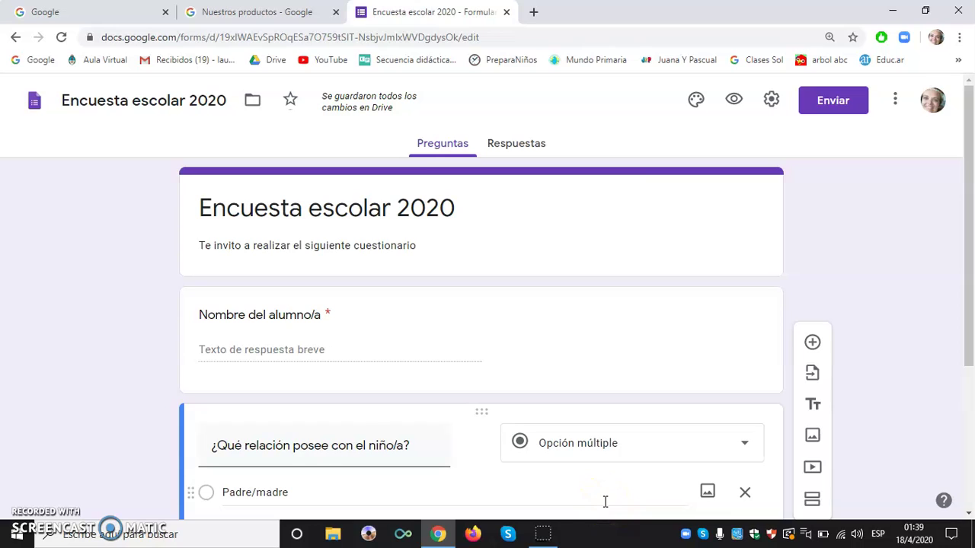
left_click(733, 107)
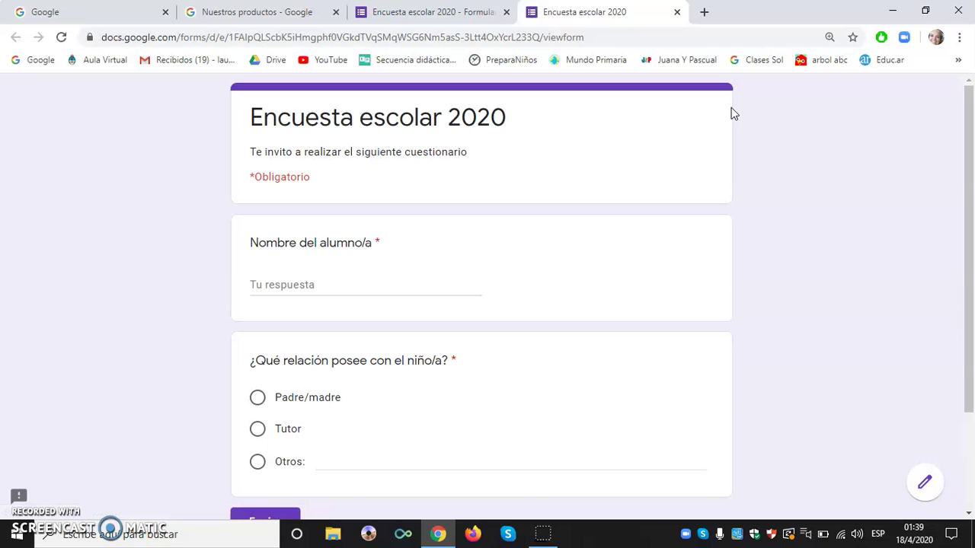
scroll(733, 114, "down", 2)
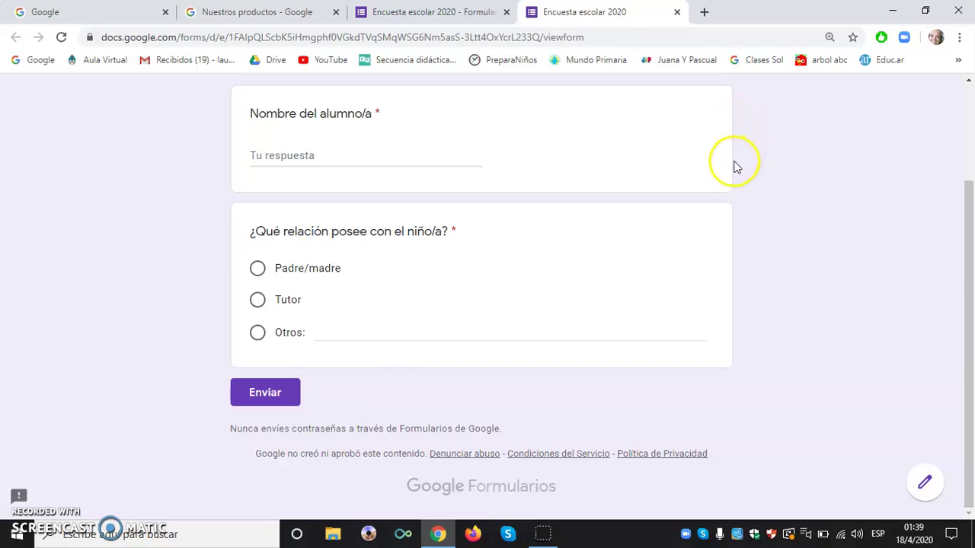
scroll(734, 166, "up", 2)
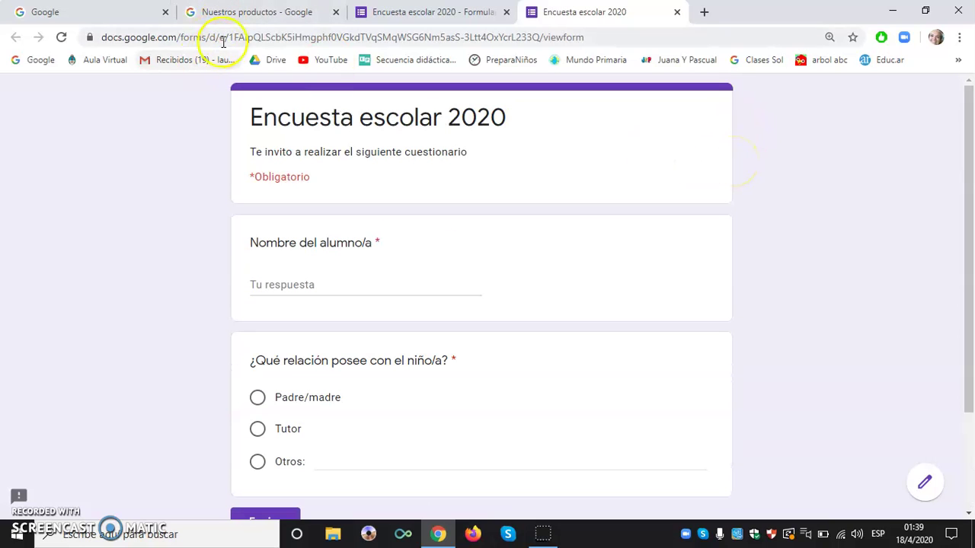
Return to the form editor, open the theme options and set the theme colour to orange (#ff9800).
left_click(448, 10)
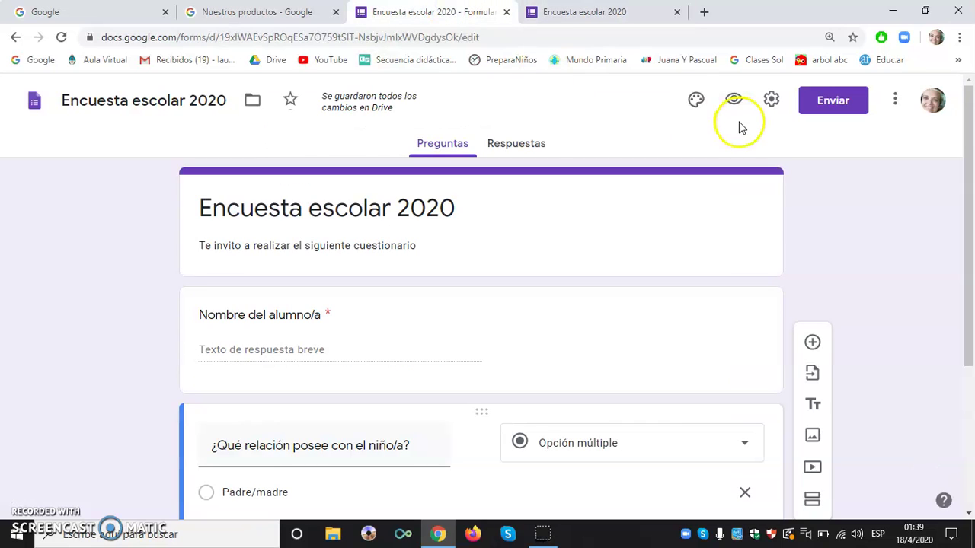
left_click(694, 104)
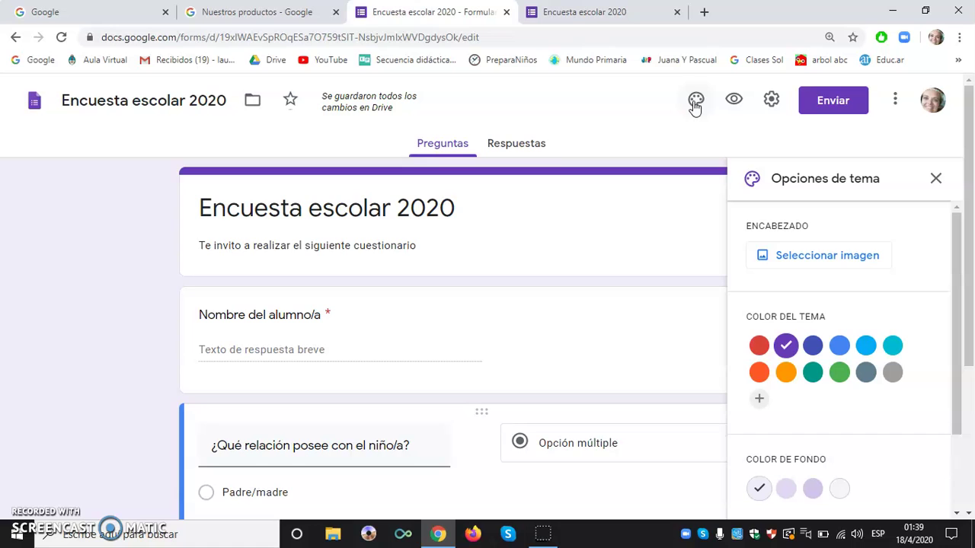
left_click(784, 371)
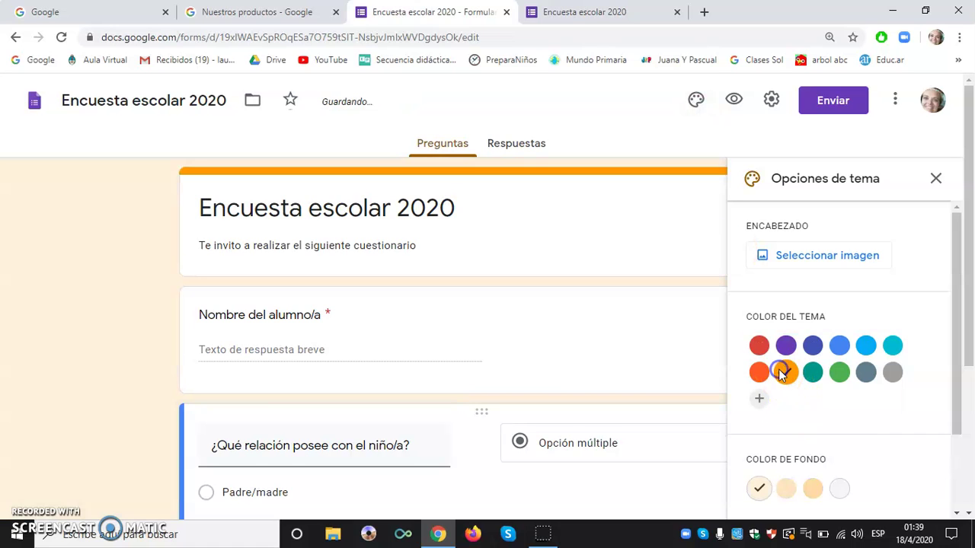
Look over the background colours and the available font styles in the theme options without changing them.
scroll(792, 377, "down", 1)
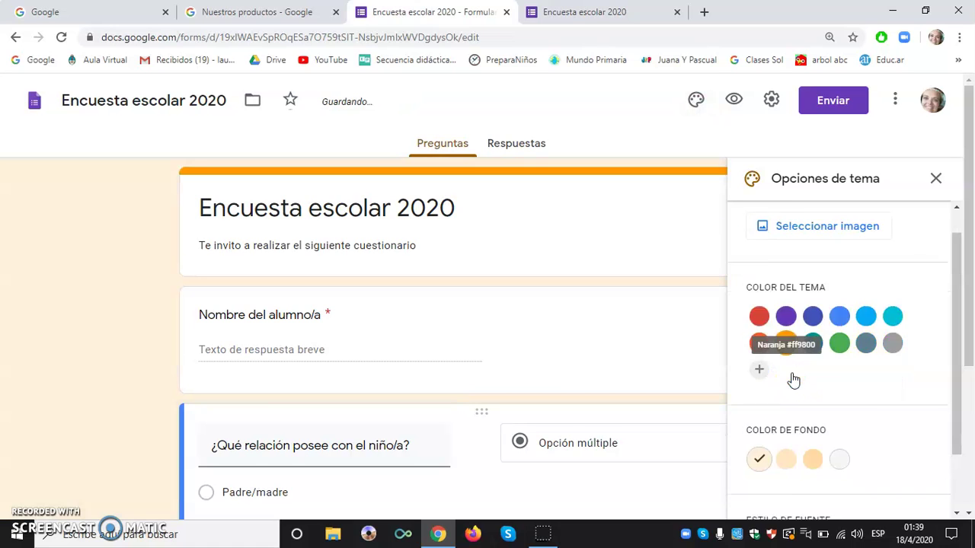
scroll(794, 380, "down", 1)
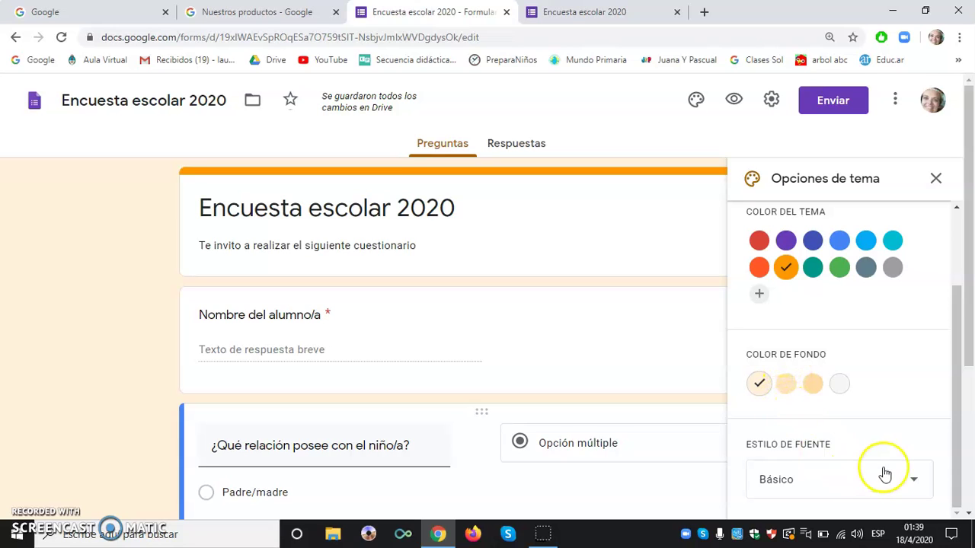
left_click(915, 481)
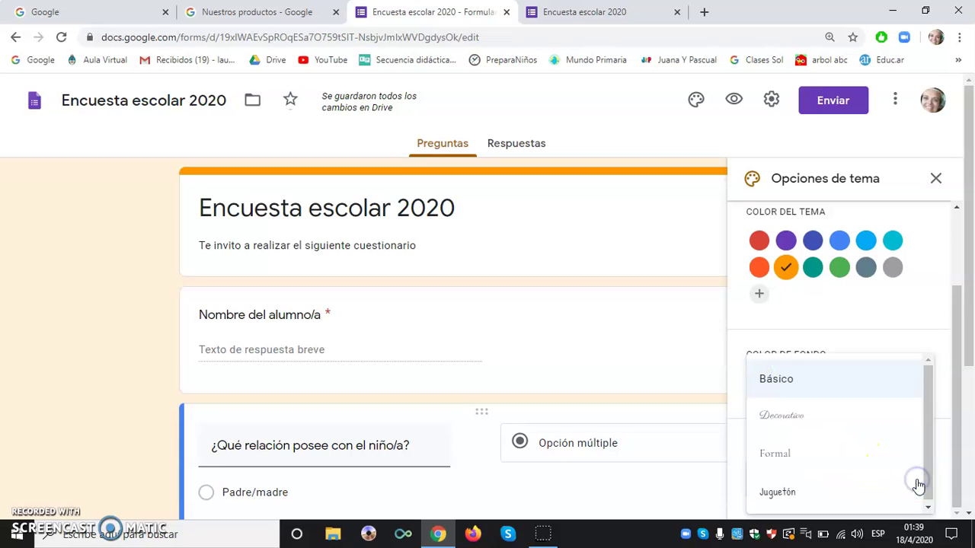
left_click(841, 387)
left_click(841, 387)
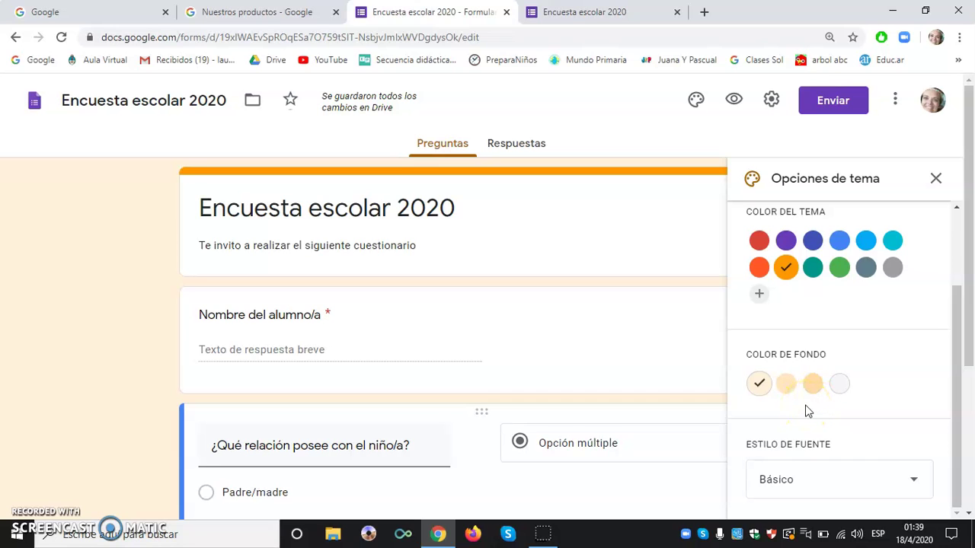
scroll(849, 364, "up", 2)
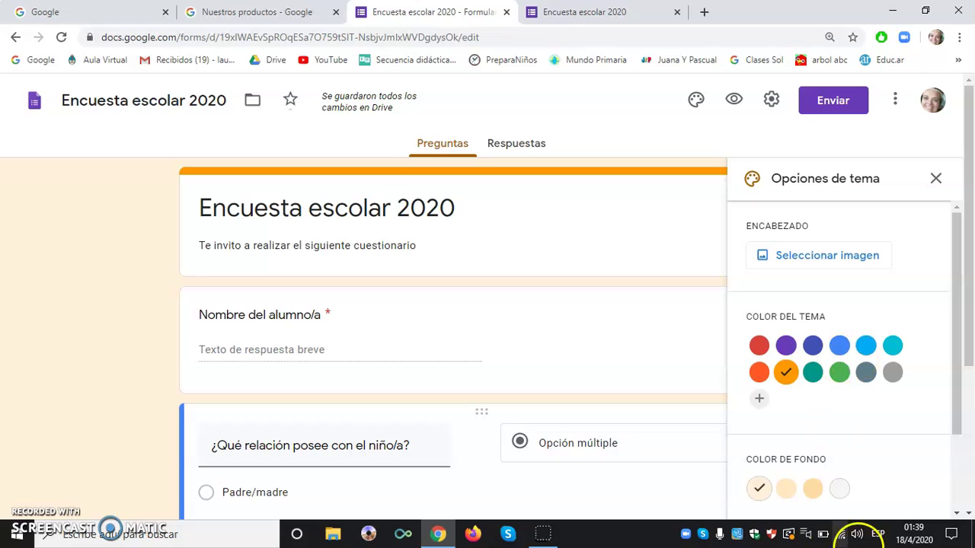
Set the form's header to the "Trabajo y escuela" image of an open book with heart-shaped pages, and close the theme options.
left_click(835, 256)
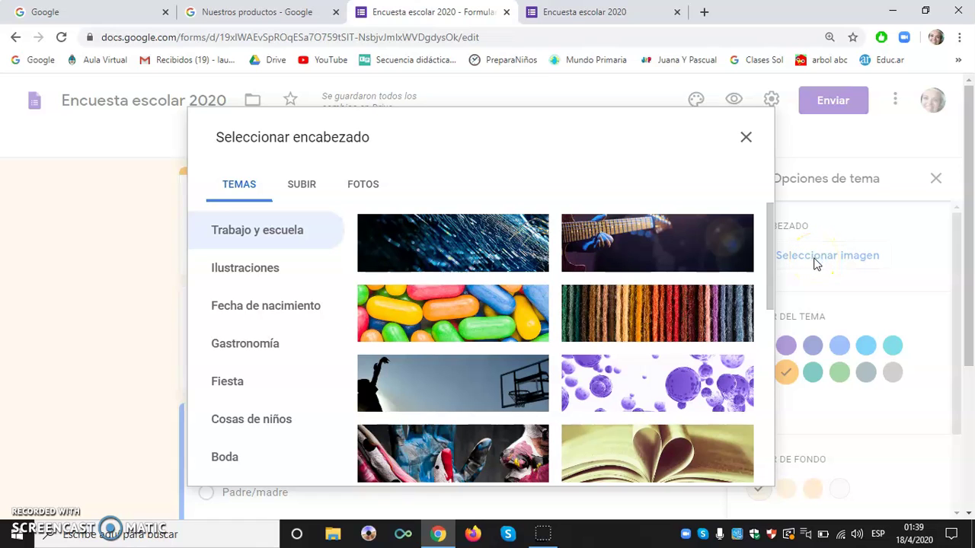
scroll(815, 263, "down", 1)
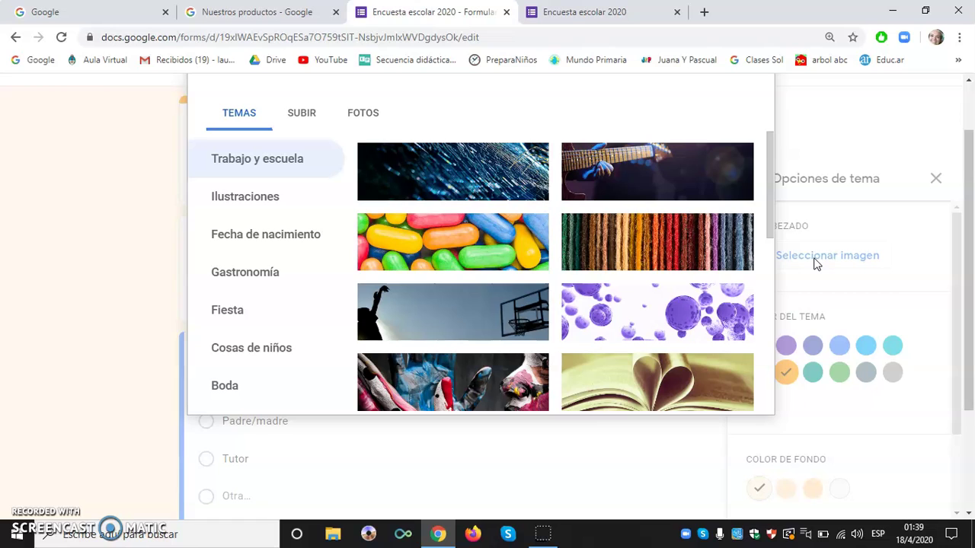
left_click(664, 374)
left_click(724, 396)
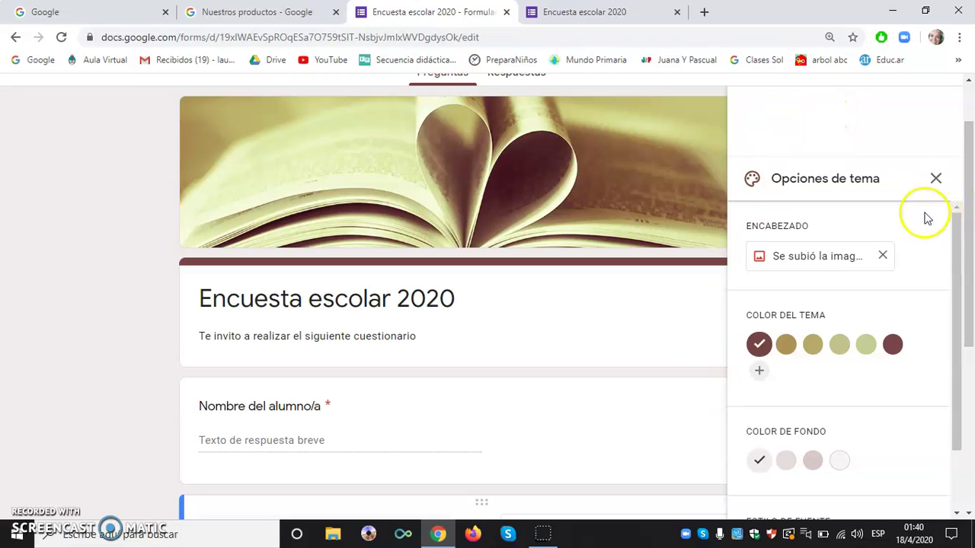
left_click(935, 178)
left_click(923, 286)
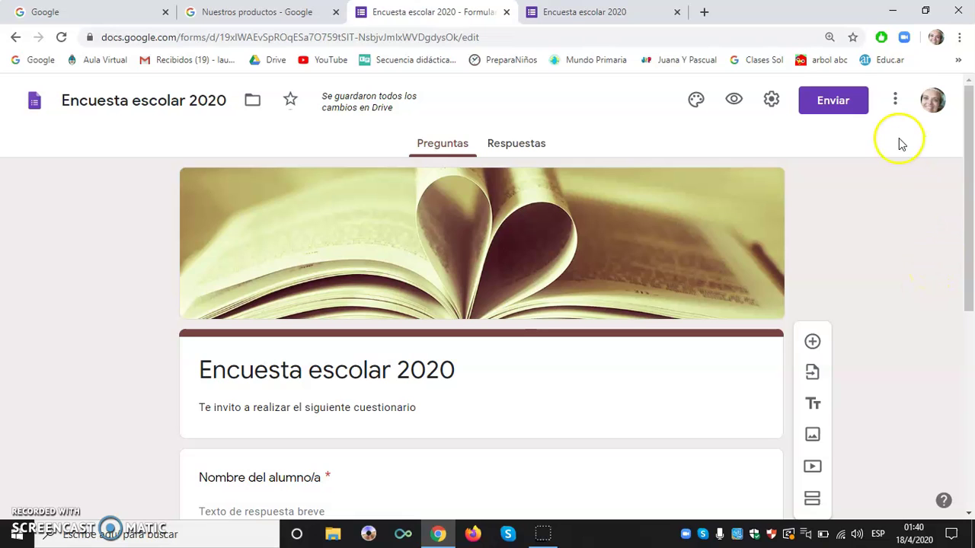
Open the form's collaborator sharing settings and enable access for anyone with the link, with "Puede editar" permission.
left_click(895, 101)
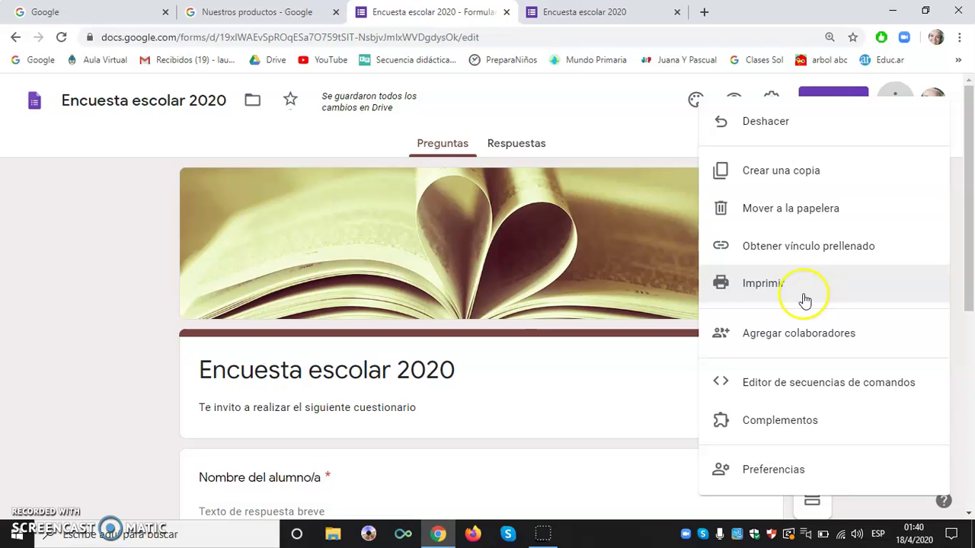
left_click(798, 334)
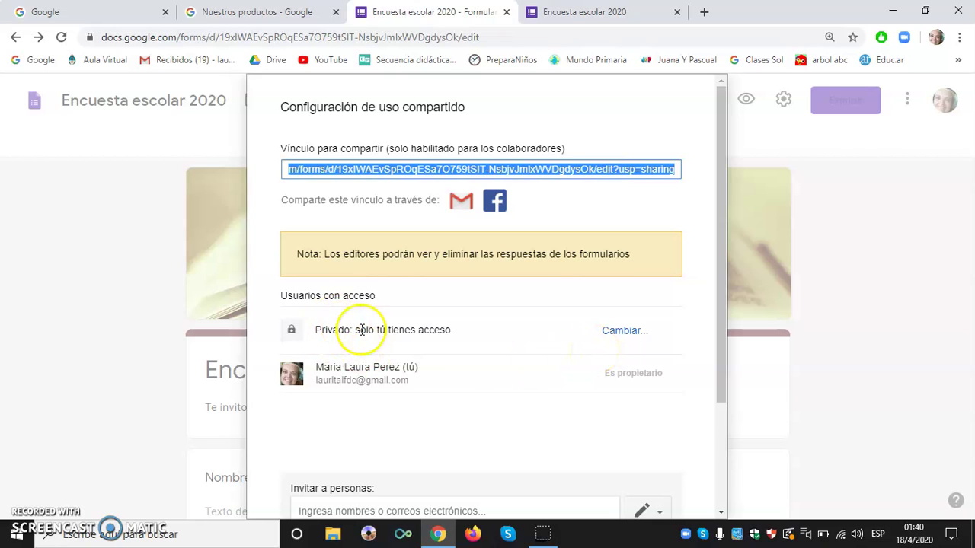
left_click(632, 332)
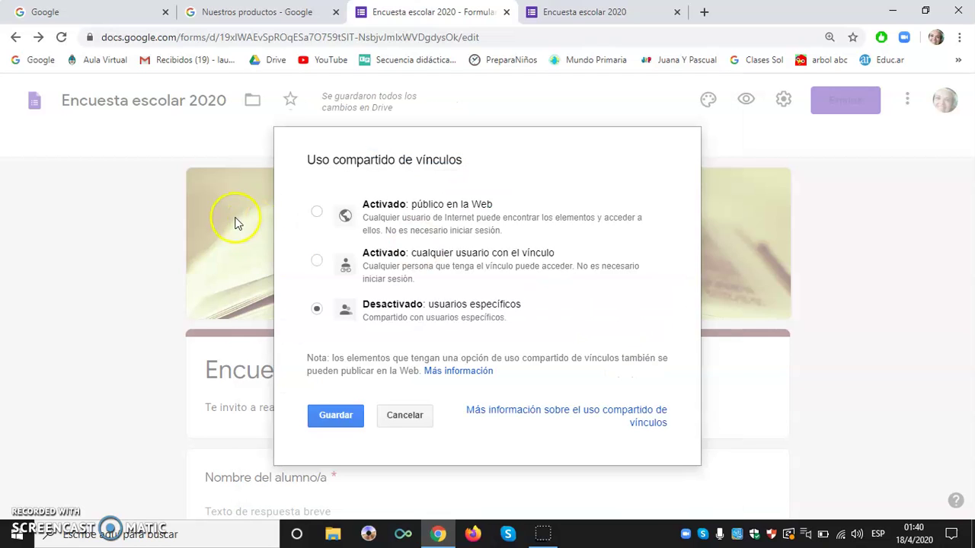
left_click(318, 267)
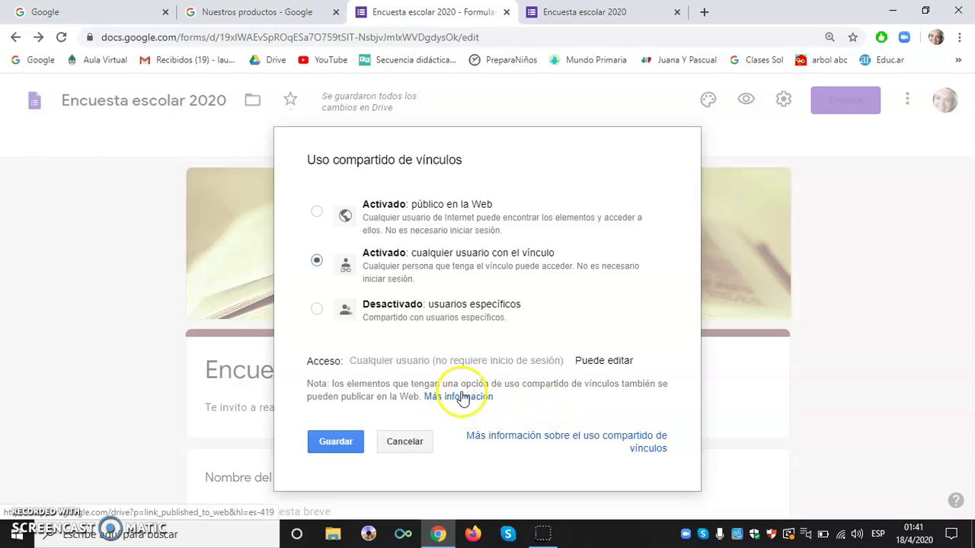
left_click(347, 450)
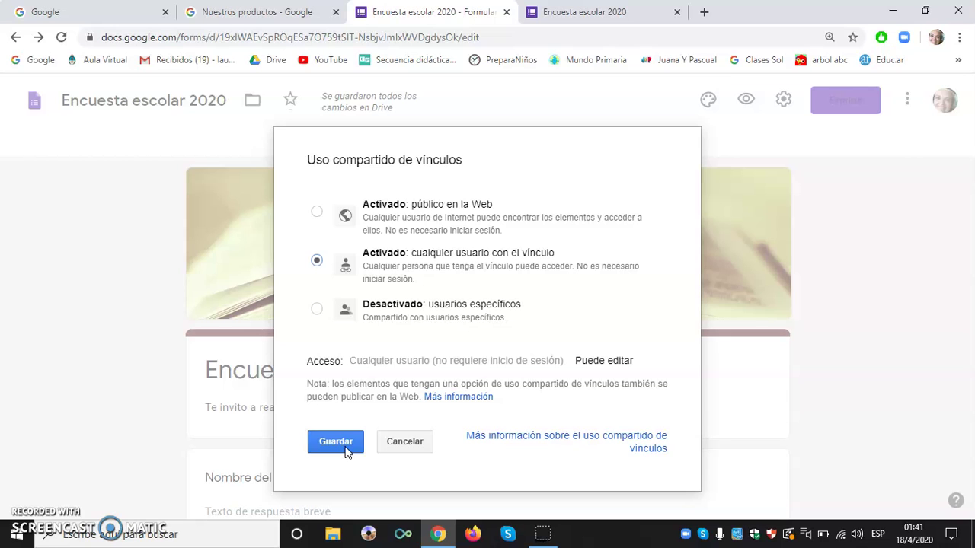
left_click(348, 449)
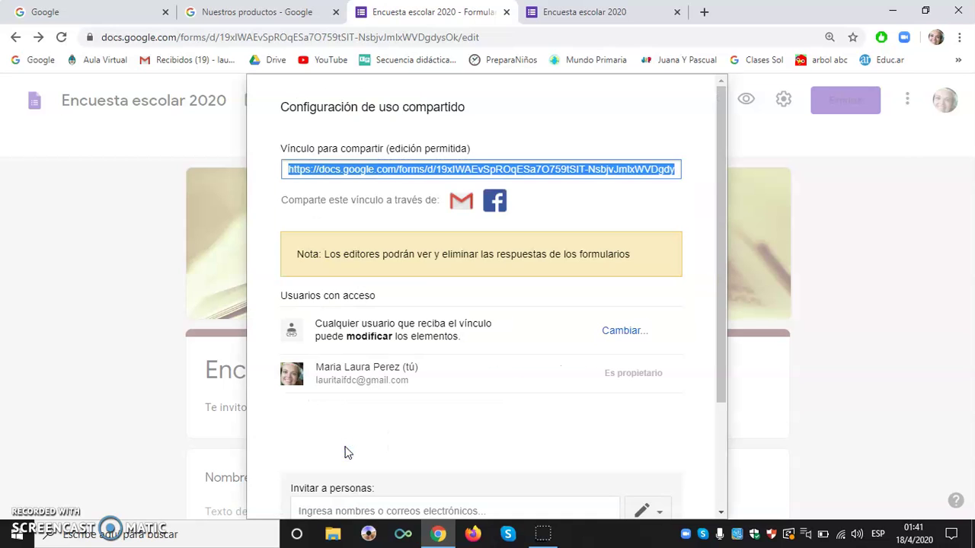
Invite a collaborator by e-mail with edit permission and notification, and finish the sharing settings.
scroll(355, 447, "down", 2)
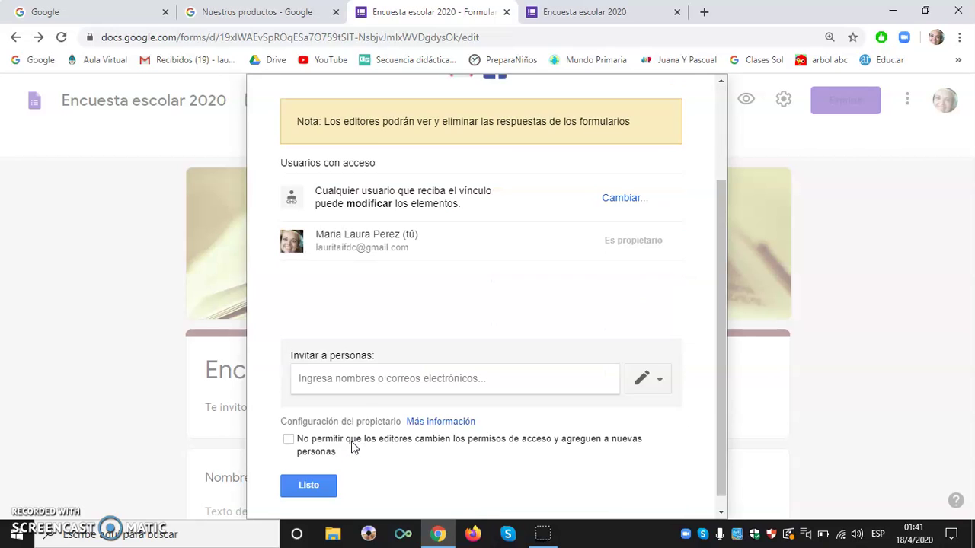
left_click(372, 403)
left_click(358, 364)
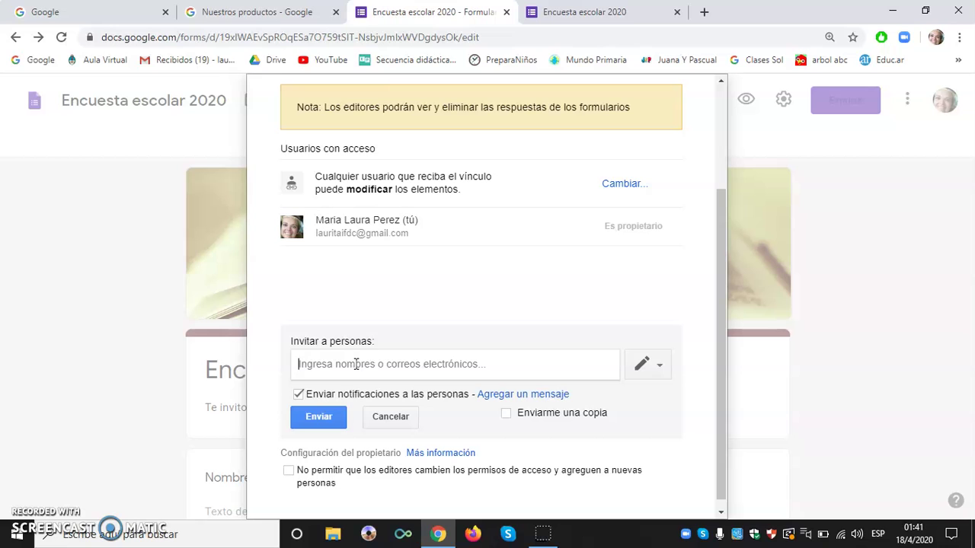
type("lau")
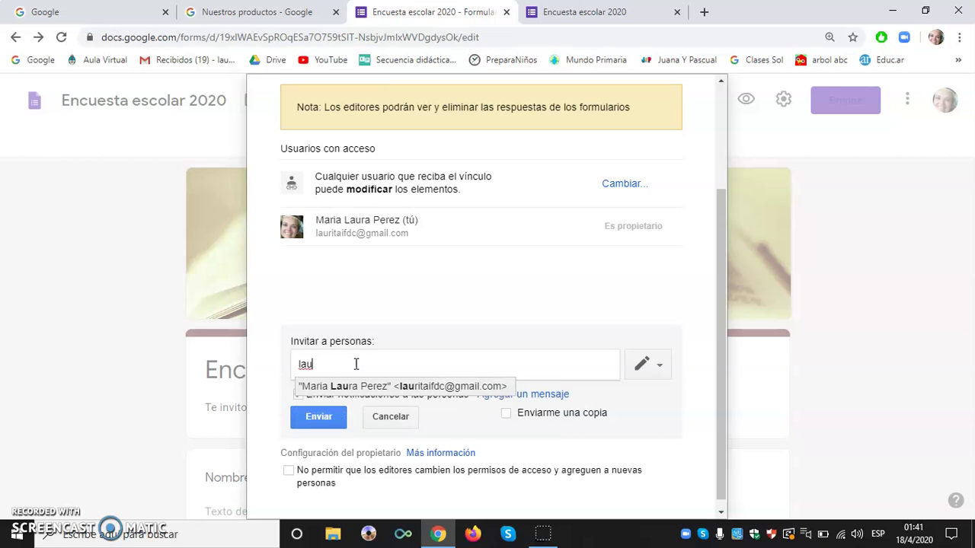
key("Return")
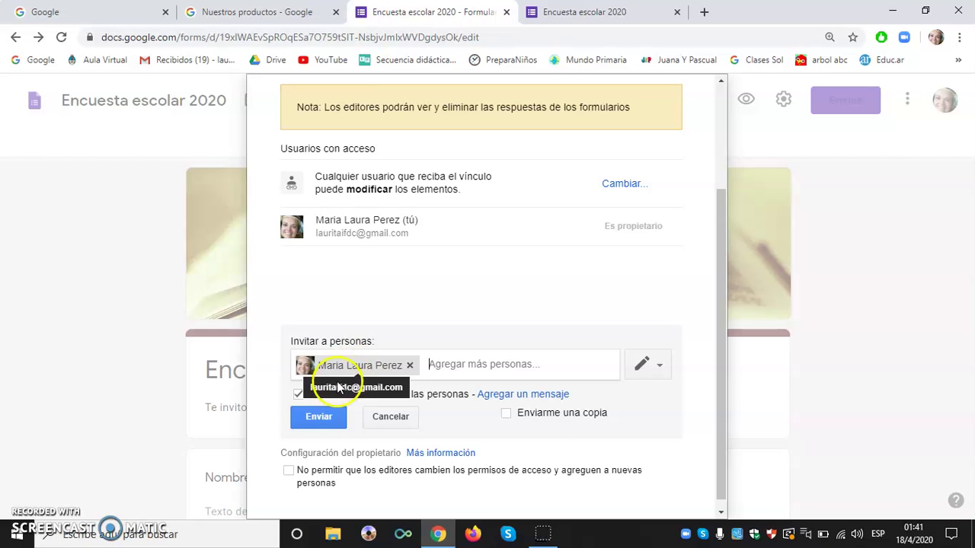
left_click(317, 419)
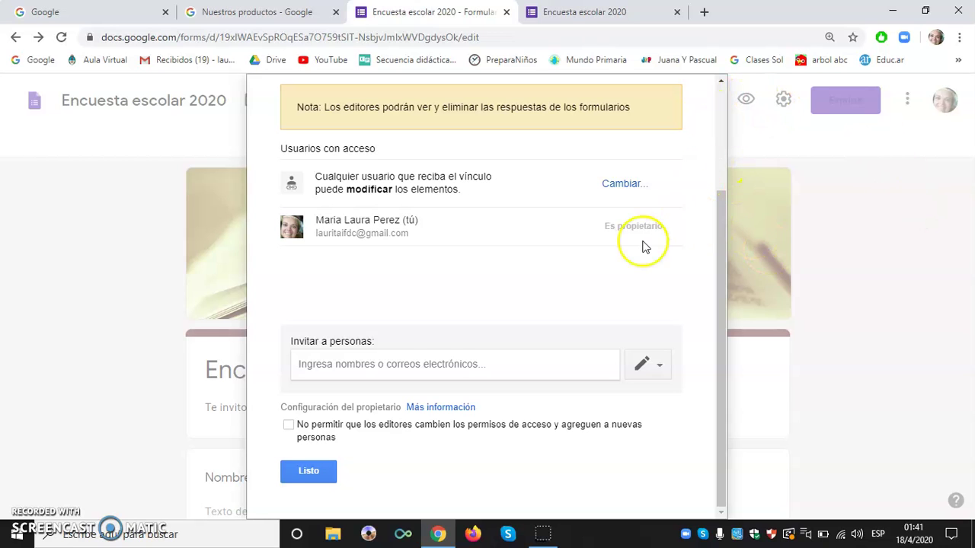
left_click(321, 471)
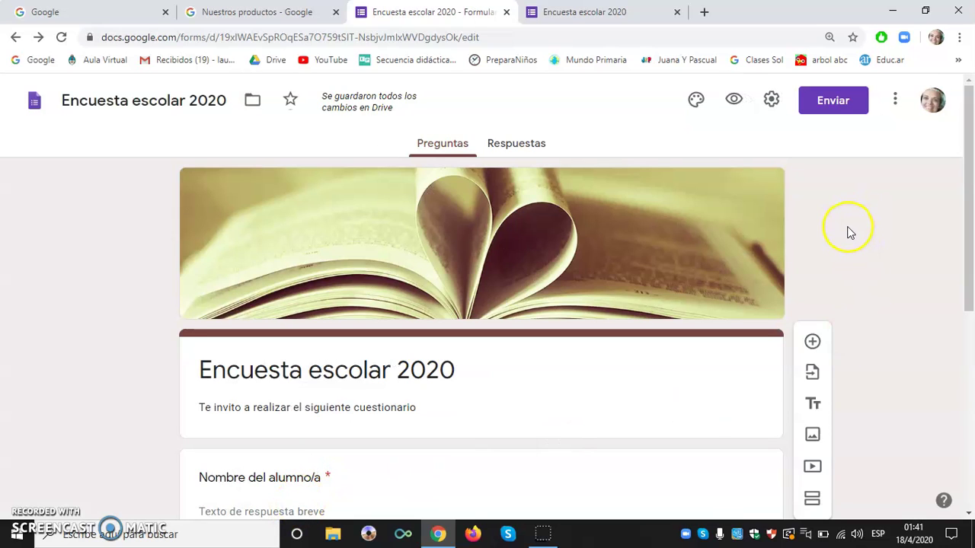
Send the form by e-mail to the recipient's address with the subject "Encuesta escolar 2020".
left_click(841, 111)
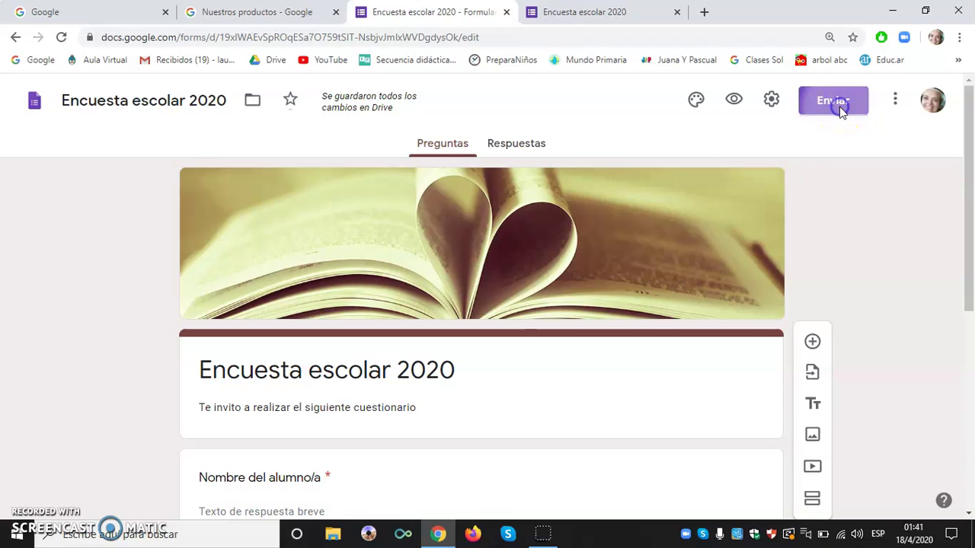
left_click(115, 331)
left_click(16, 222)
left_click_drag(16, 222, 131, 224)
left_click(102, 263)
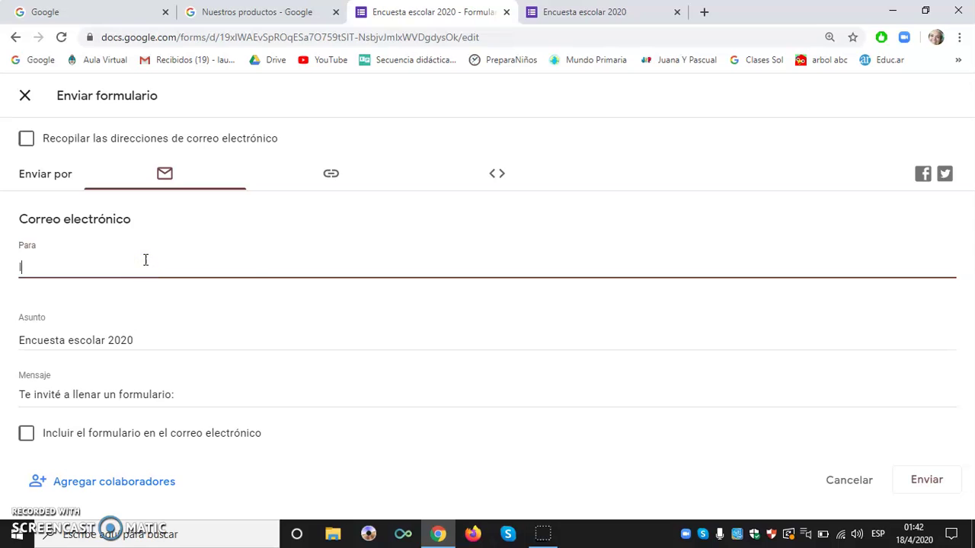
key("Return")
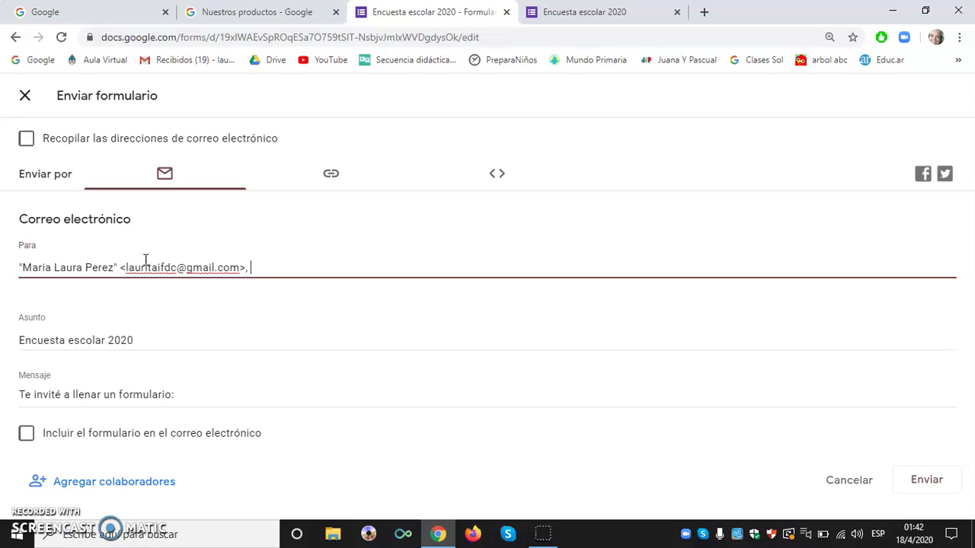
left_click(927, 480)
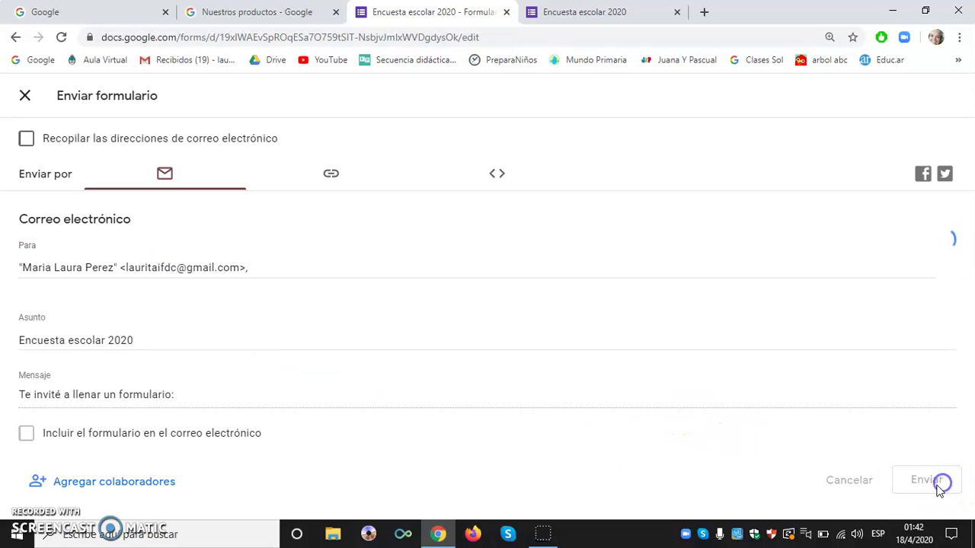